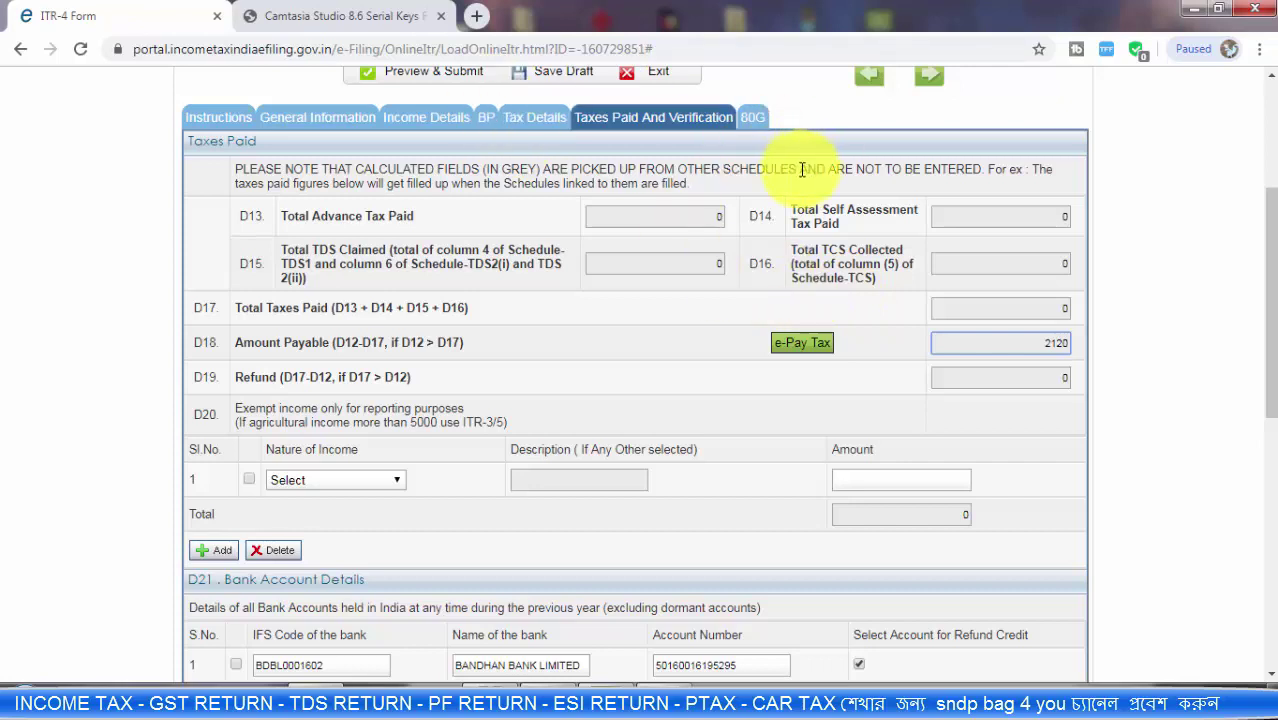
# Step: Check the 2120 amount payable in the taxes paid section of the return
pyautogui.doubleClick(975, 342)
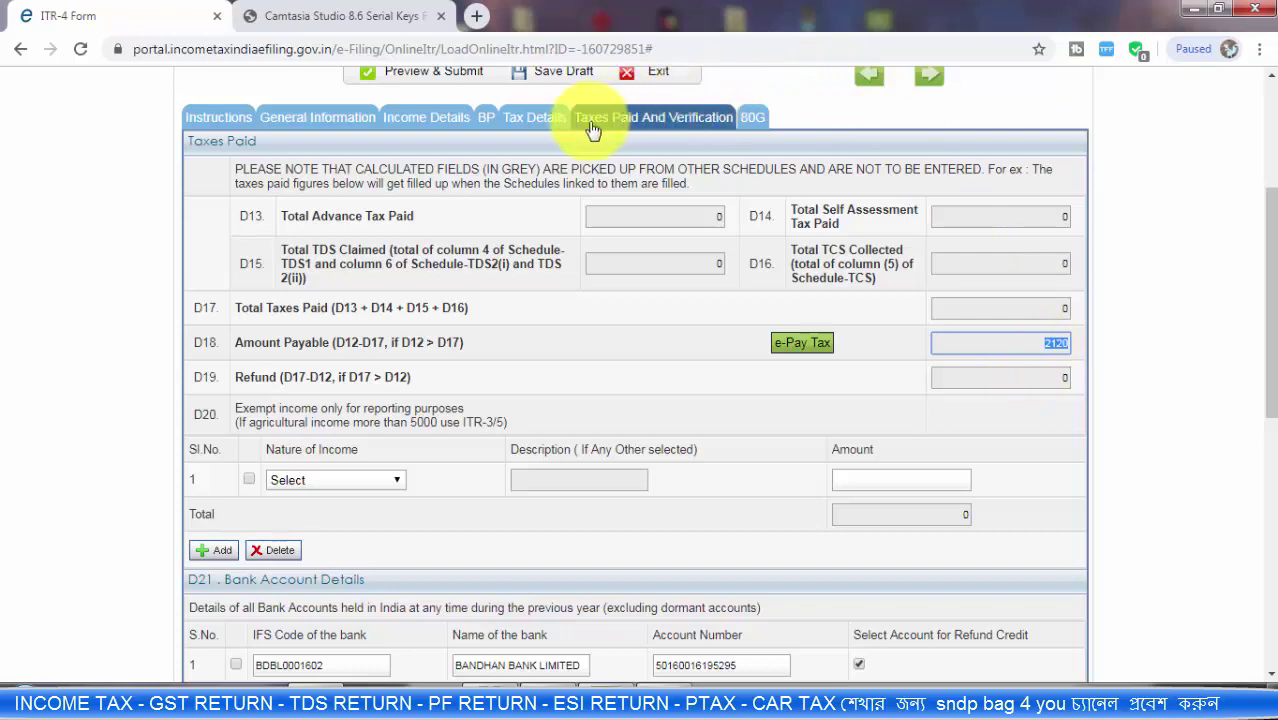
pyautogui.click(676, 138)
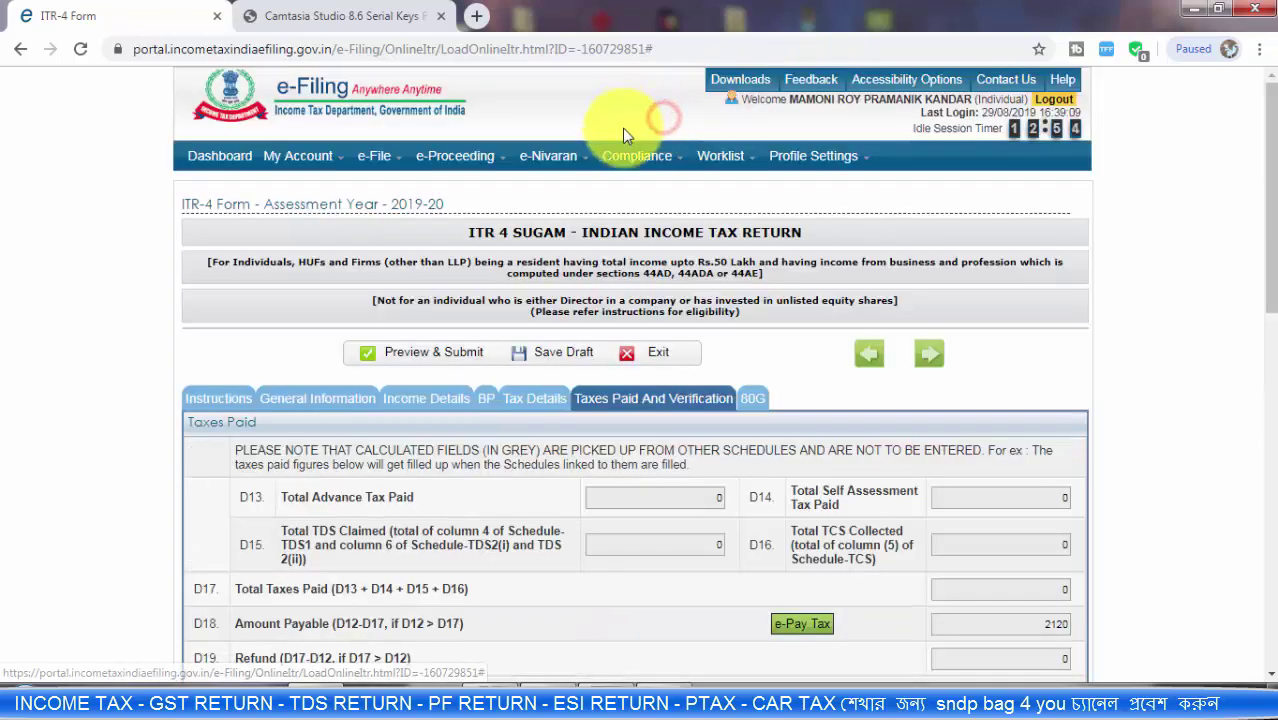
pyautogui.scroll(-1, 908, 352)
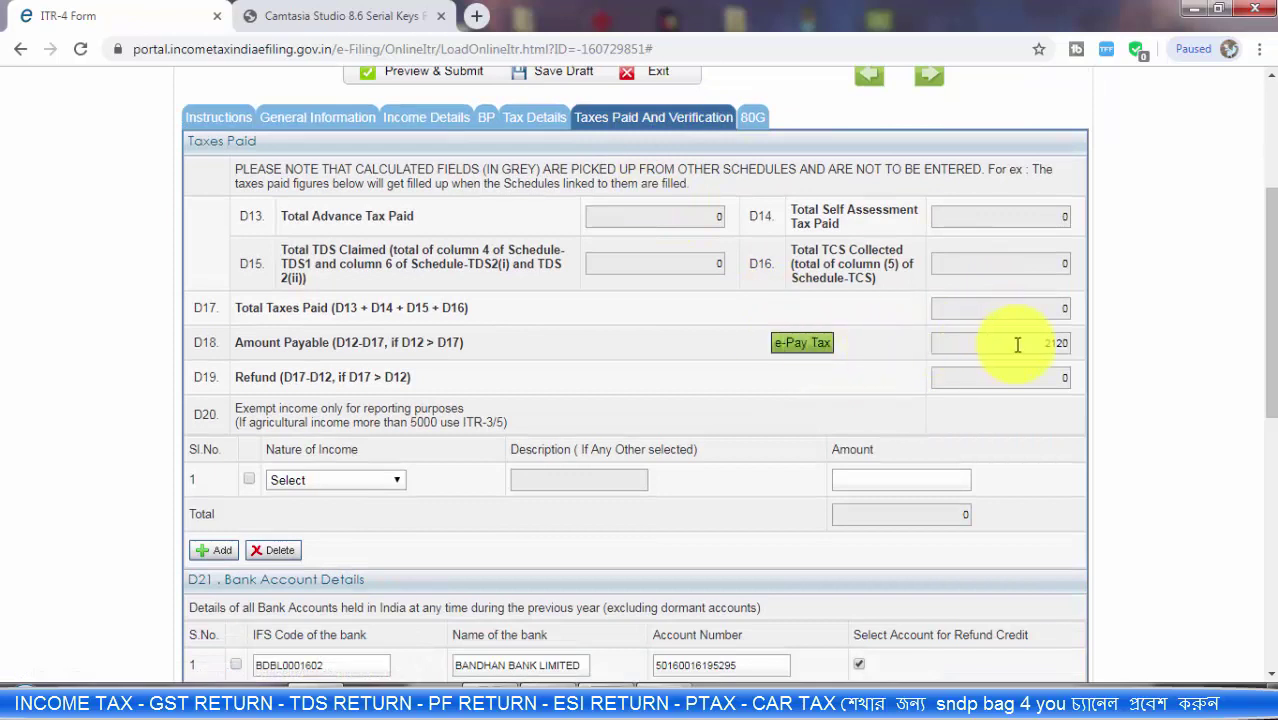
pyautogui.moveTo(1018, 344); pyautogui.dragTo(1073, 344)
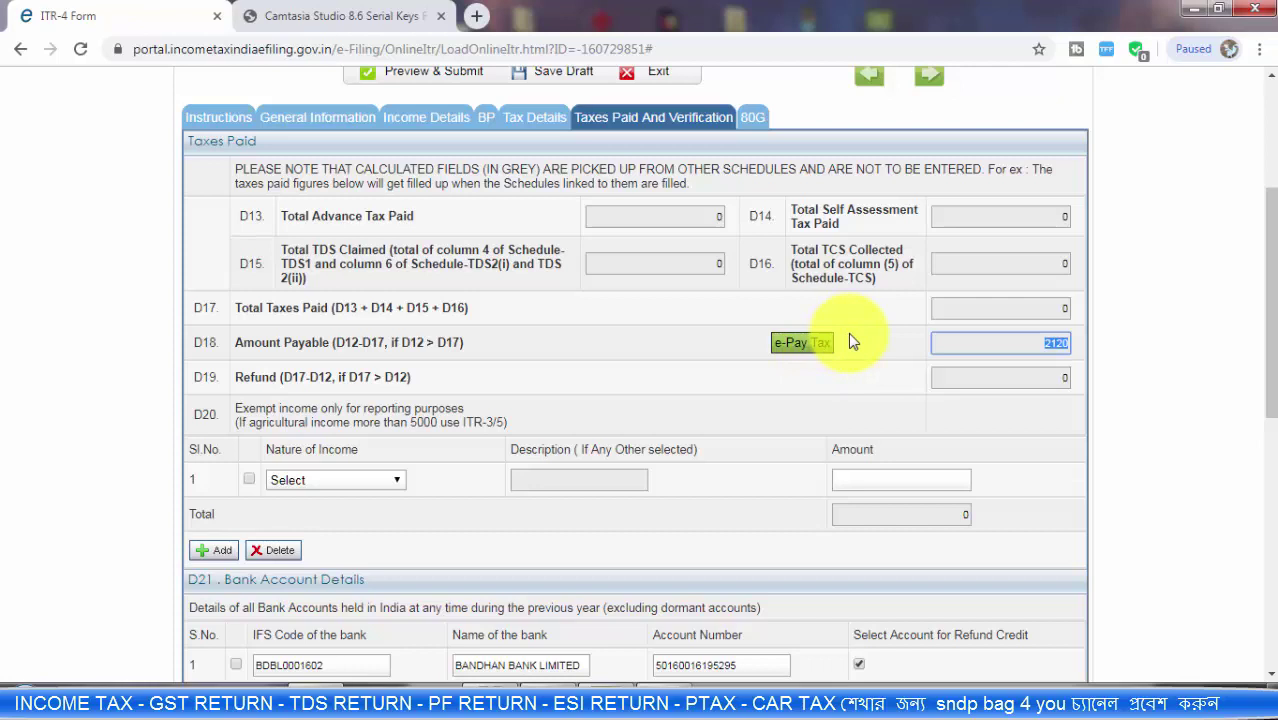
# Step: Review the tax deduction schedules, then go back to the taxes paid section
pyautogui.click(521, 128)
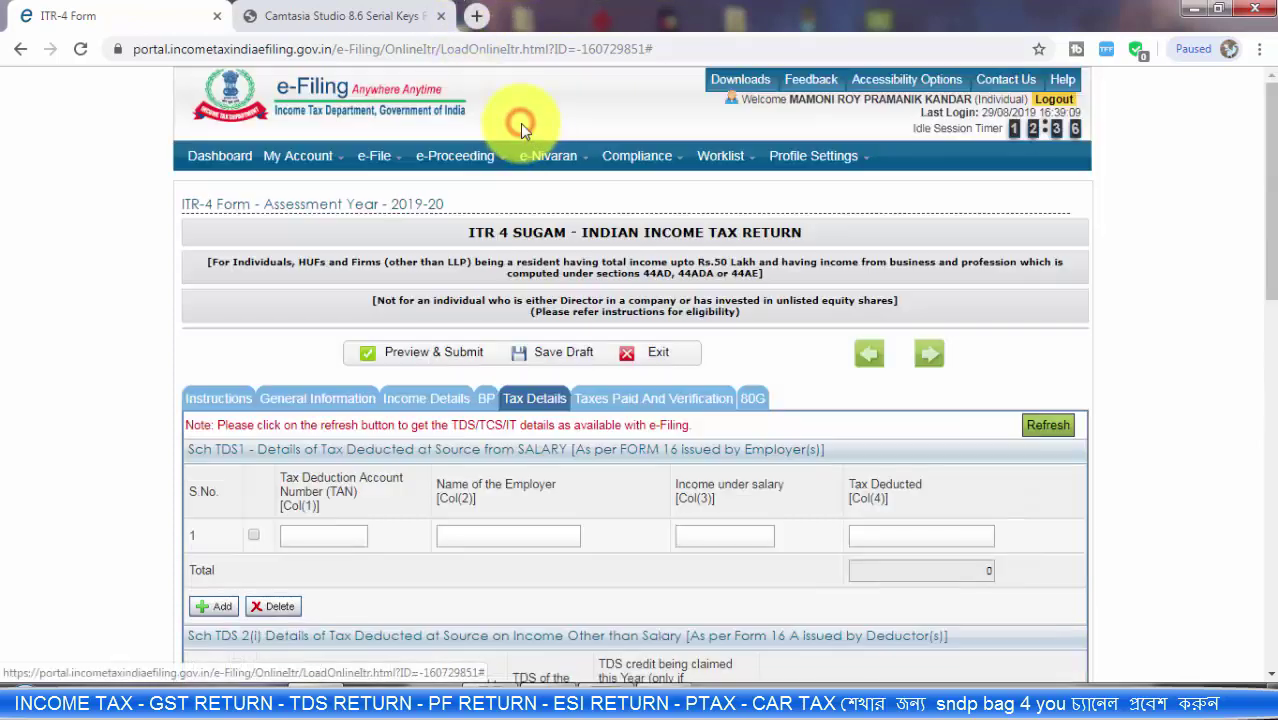
pyautogui.scroll(-5, 697, 367)
pyautogui.scroll(-5, 697, 367)
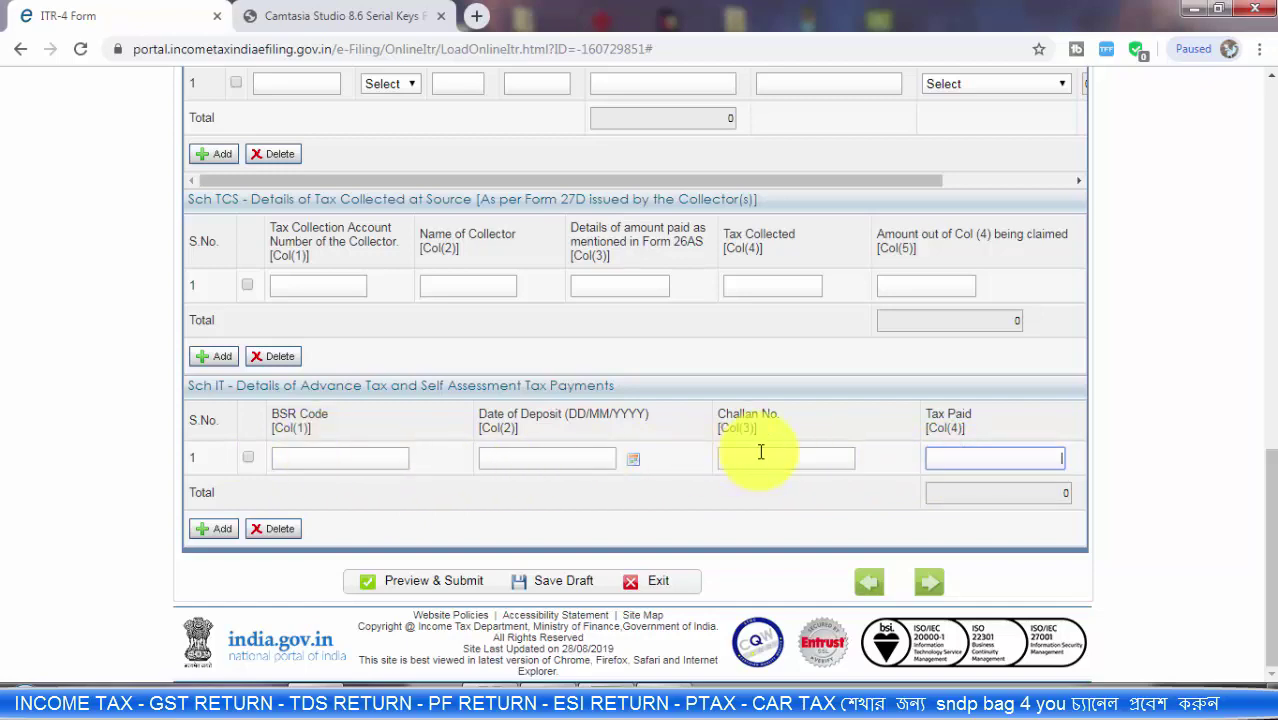
pyautogui.scroll(10, 700, 445)
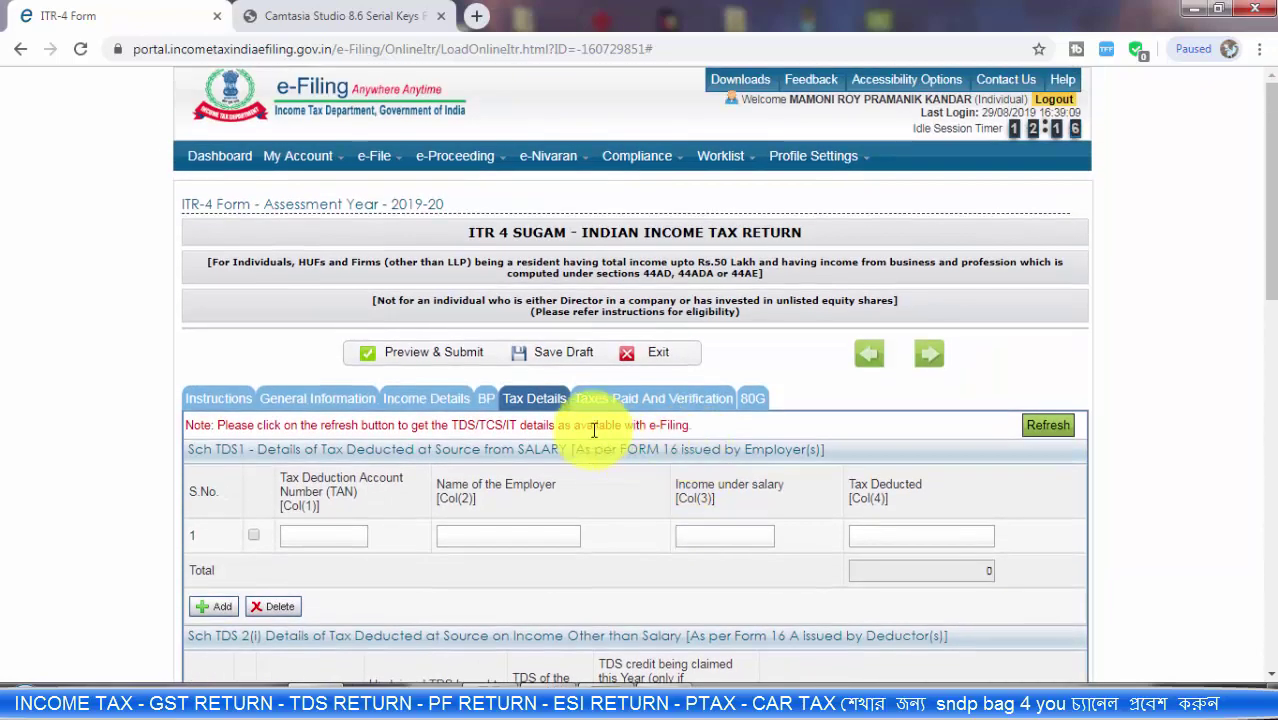
pyautogui.click(658, 400)
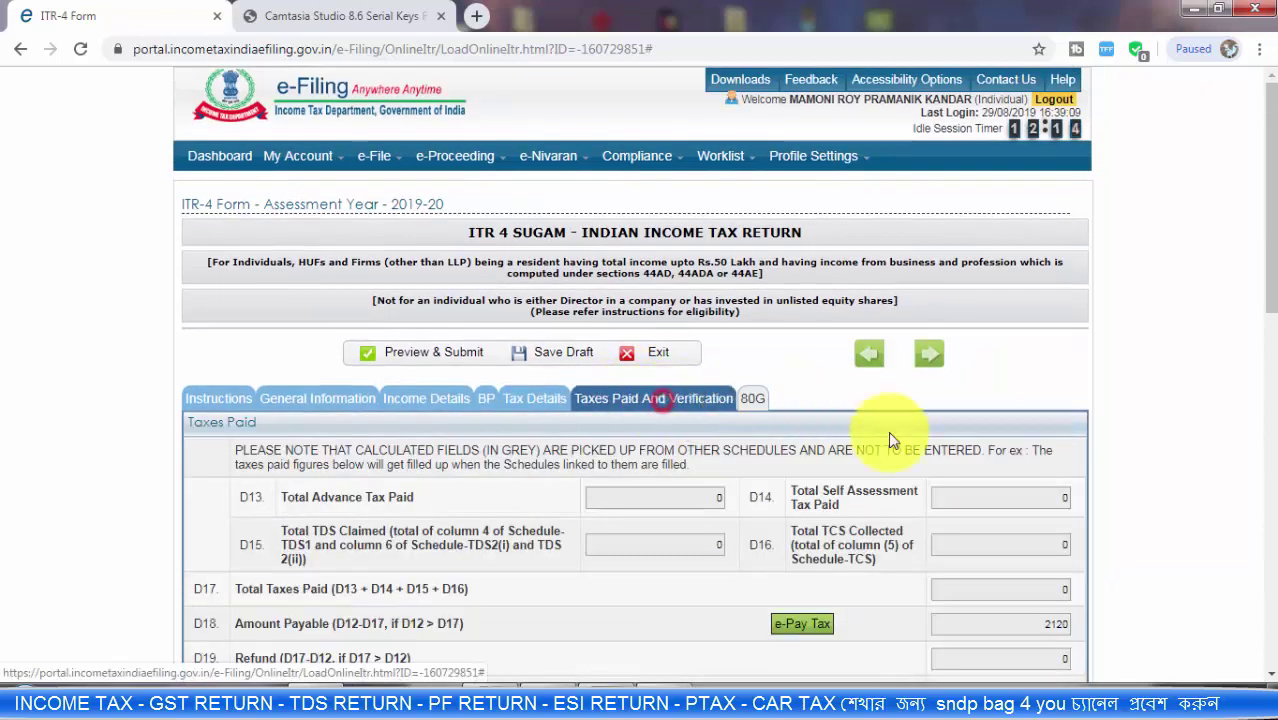
pyautogui.scroll(-1, 941, 488)
pyautogui.scroll(-2, 942, 488)
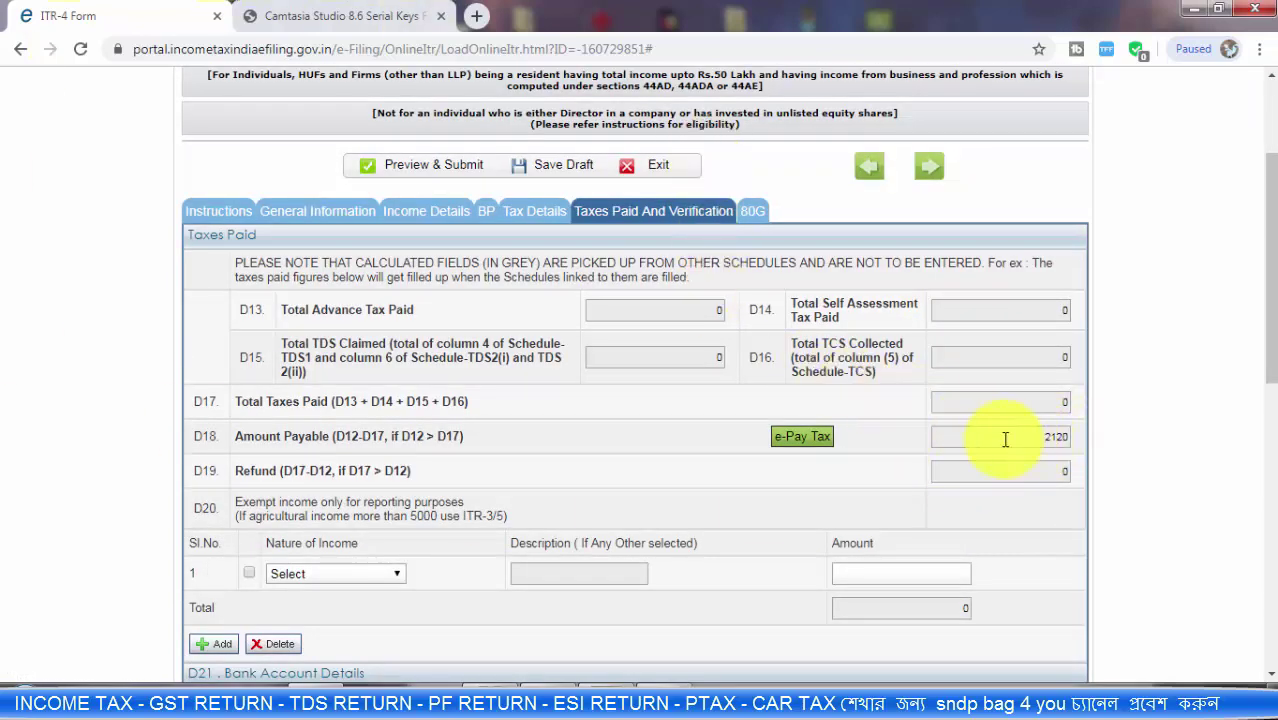
# Step: Start e-Pay Tax next to D18, saving the draft and confirming the move to the payment site
pyautogui.click(803, 445)
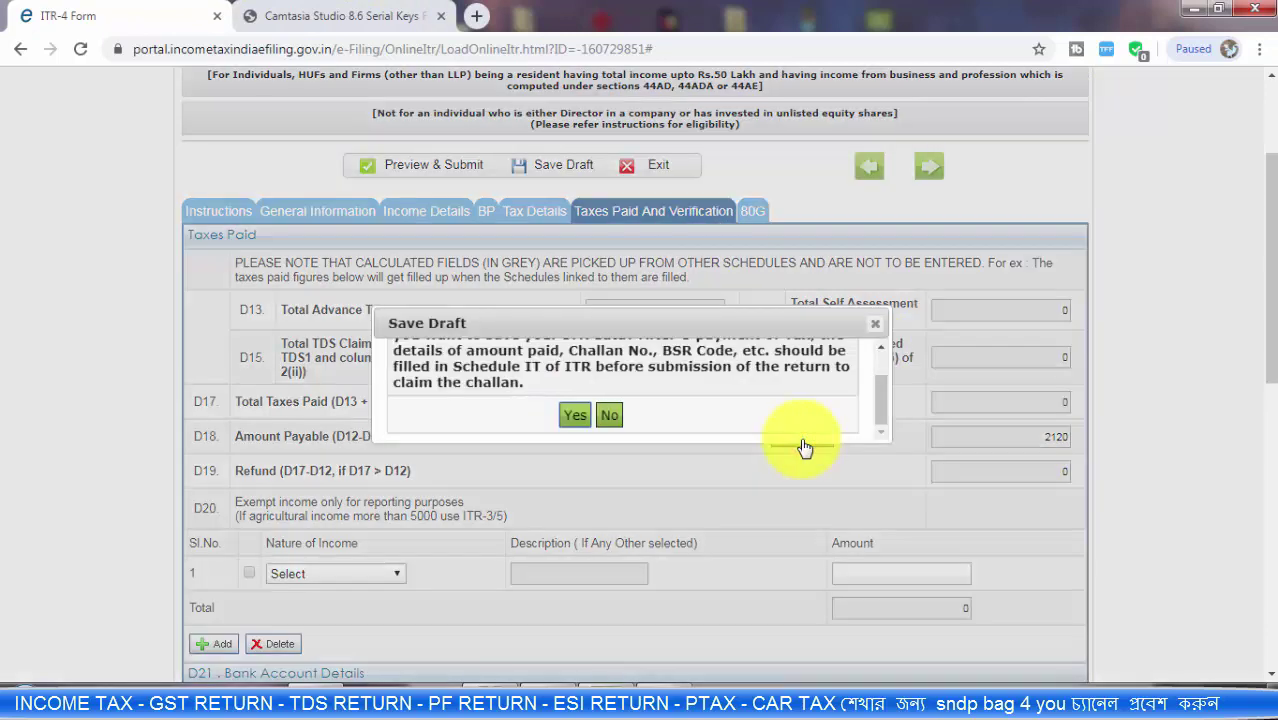
pyautogui.click(575, 420)
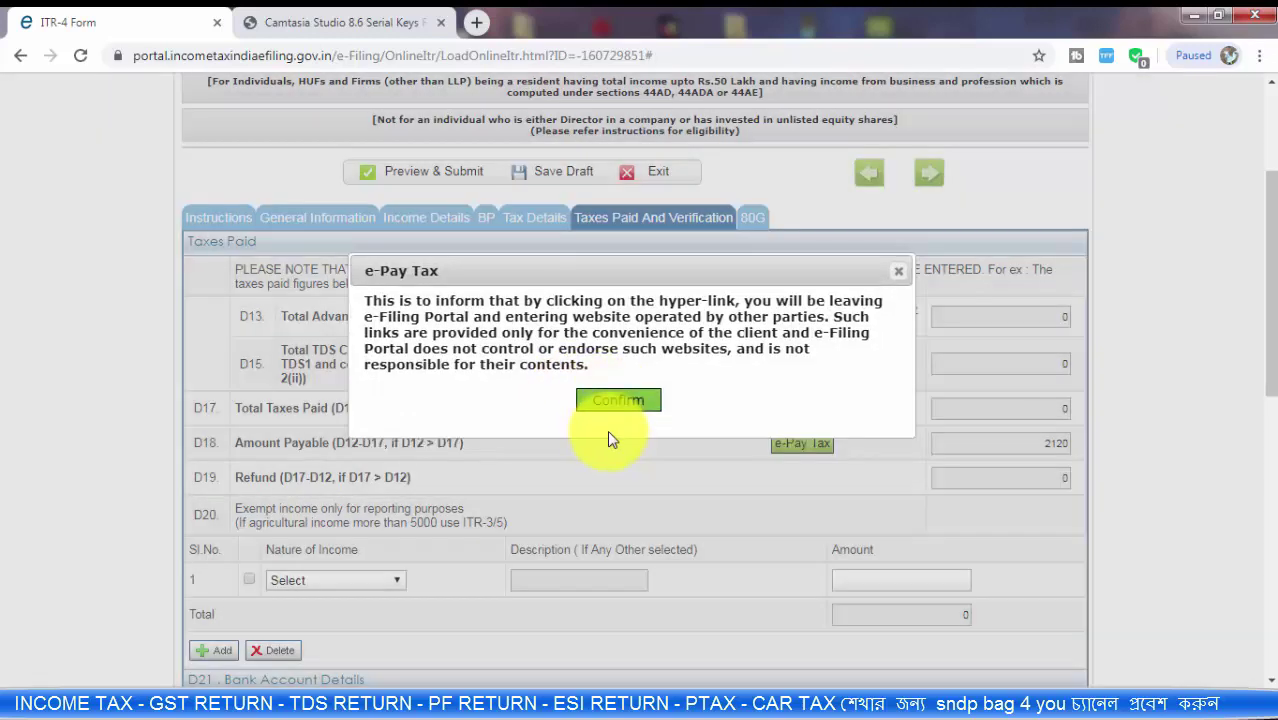
pyautogui.click(621, 405)
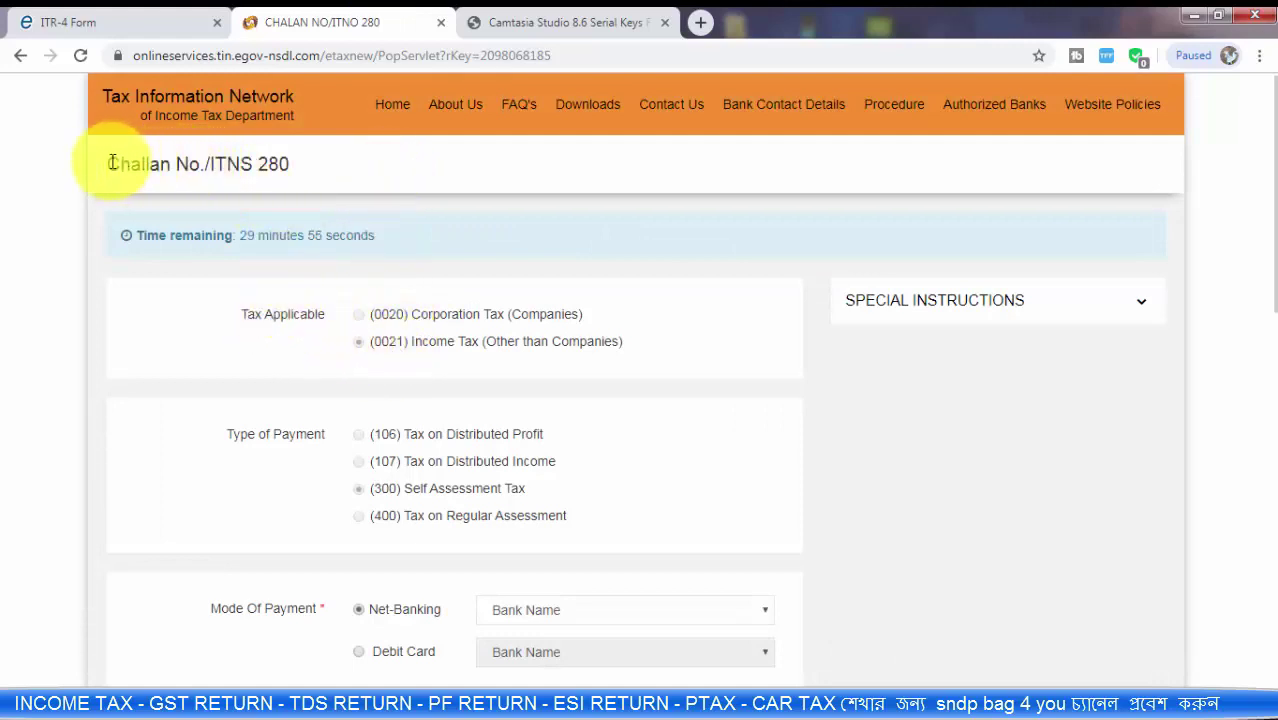
# Step: Set the ITNS 280 challan's tax applicable to (0021) Income Tax (Other than Companies)
pyautogui.moveTo(110, 164); pyautogui.dragTo(295, 170)
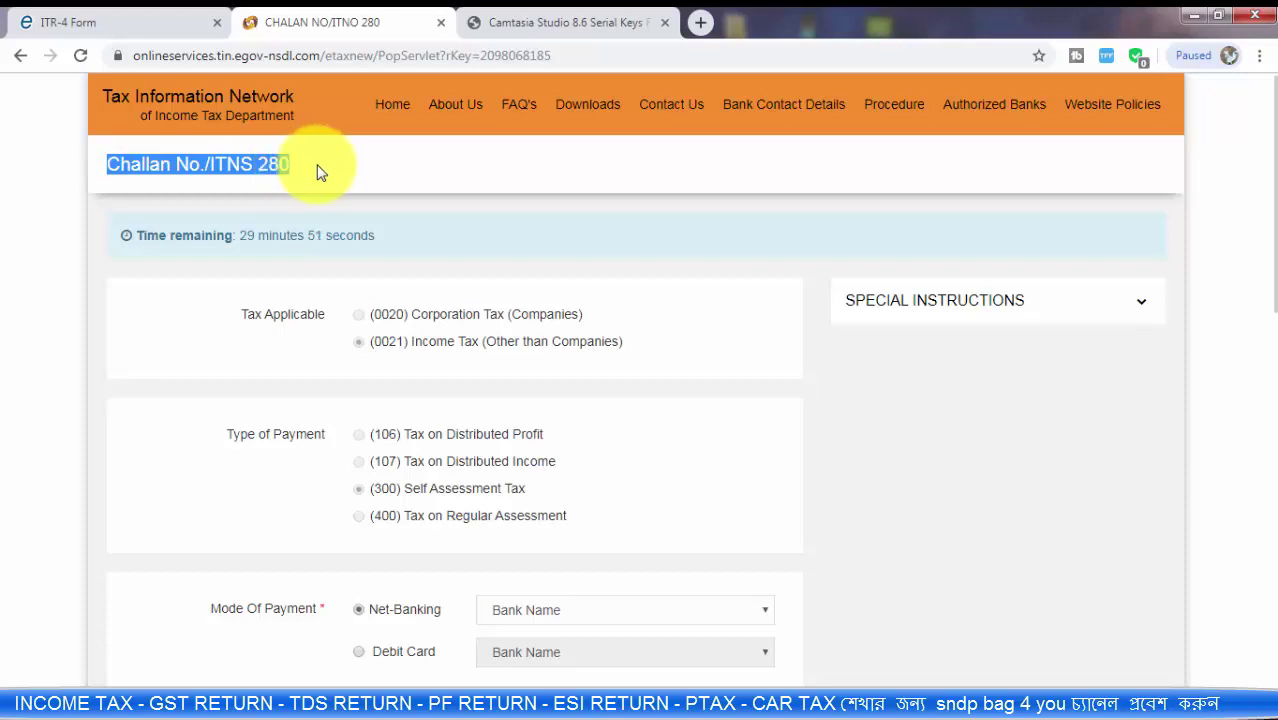
pyautogui.moveTo(265, 164); pyautogui.dragTo(381, 356)
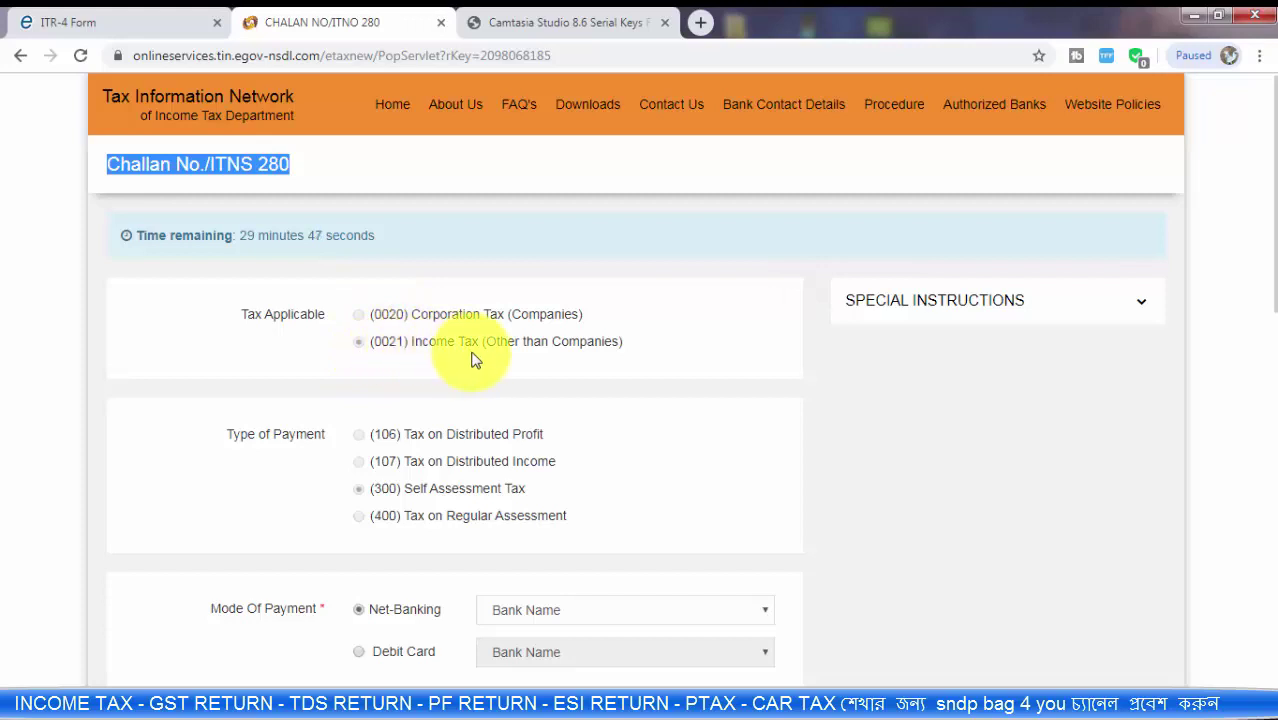
pyautogui.click(395, 347)
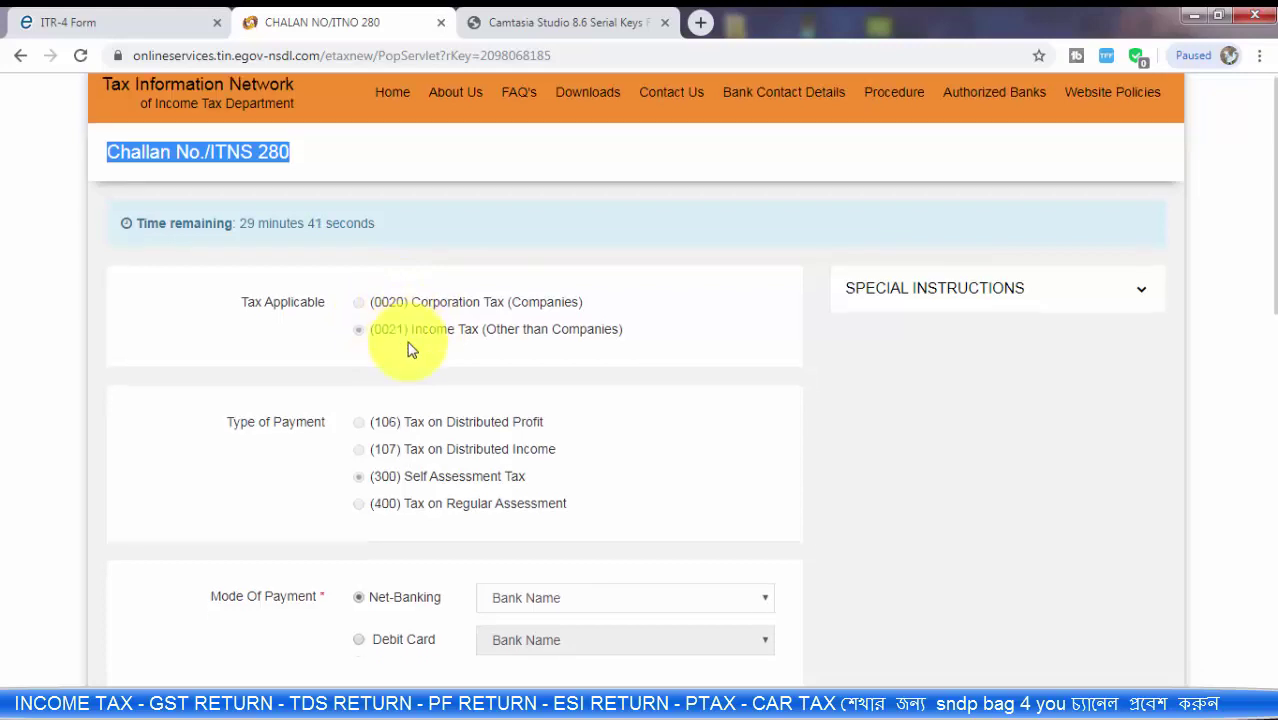
pyautogui.scroll(-2, 408, 345)
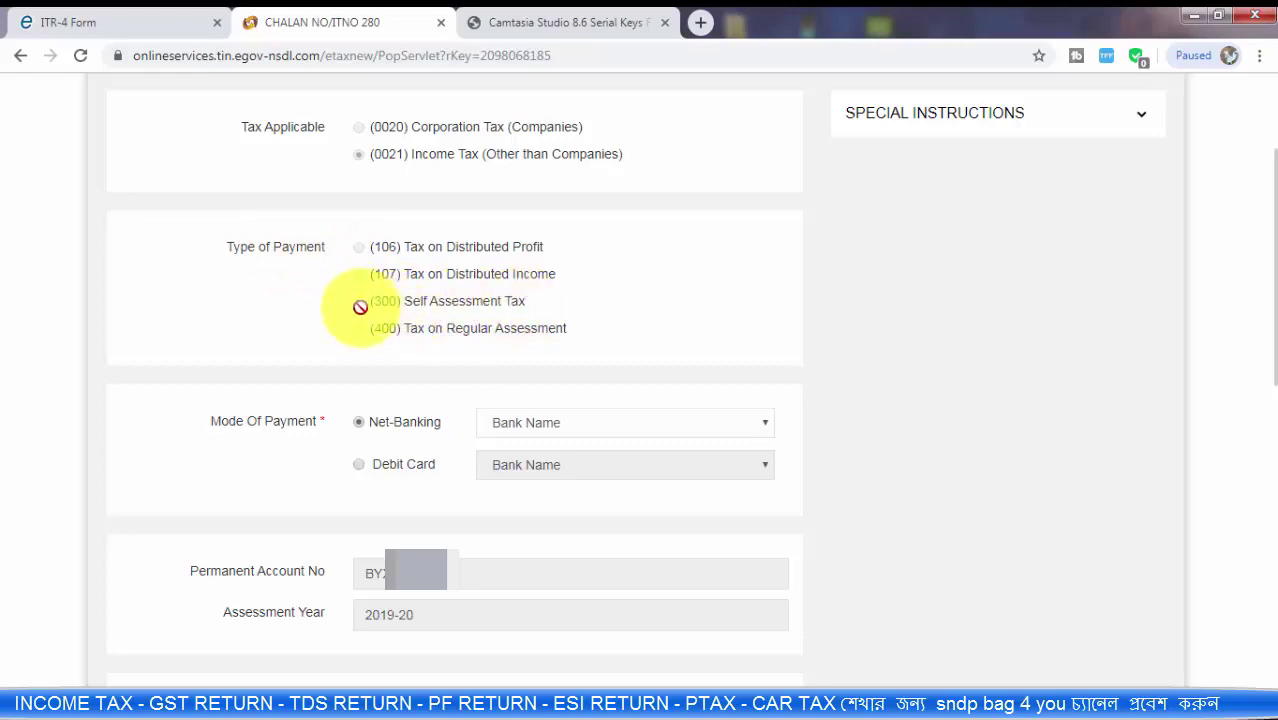
pyautogui.scroll(-1, 348, 342)
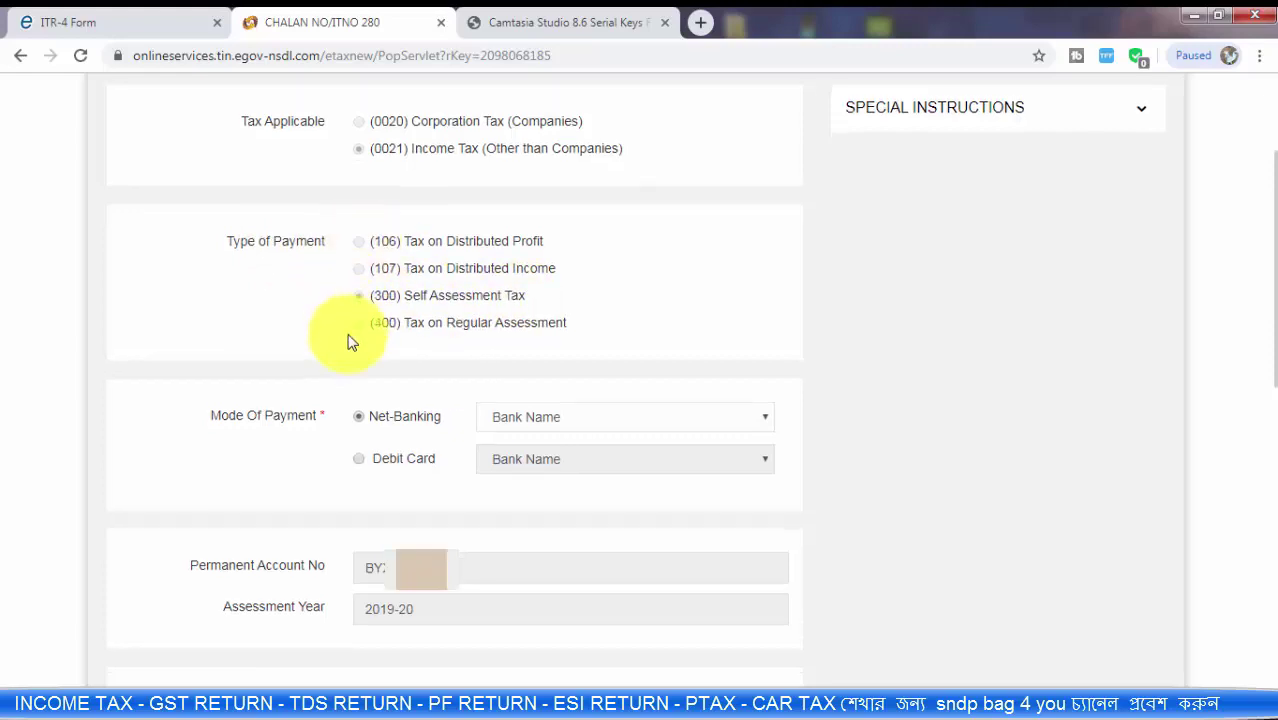
# Step: Choose State Bank of India as the net-banking bank
pyautogui.click(528, 329)
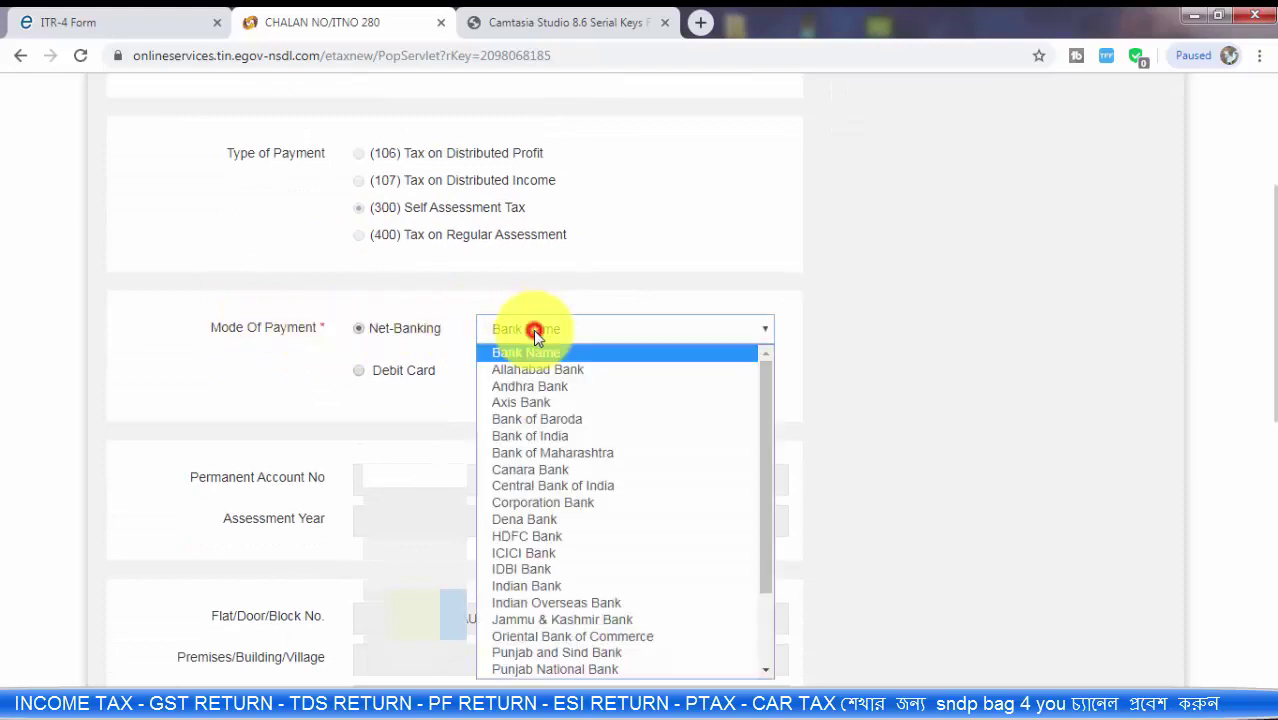
pyautogui.scroll(-2, 680, 492)
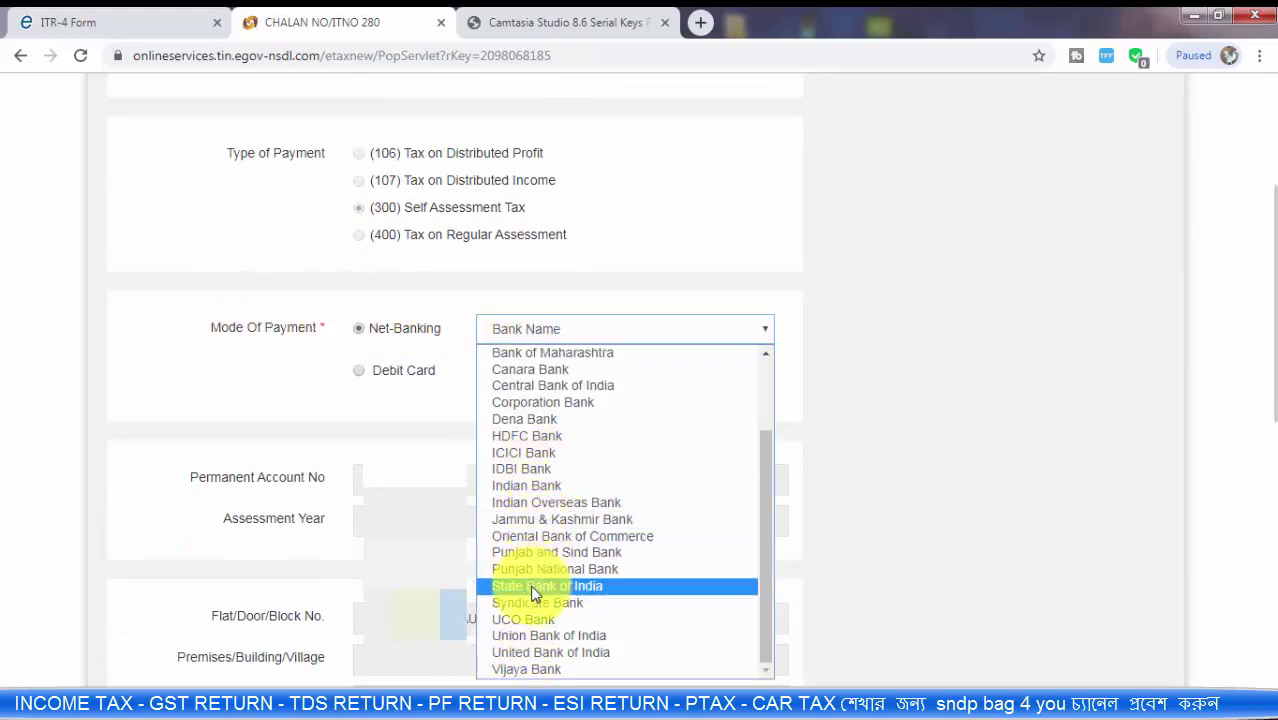
pyautogui.click(559, 588)
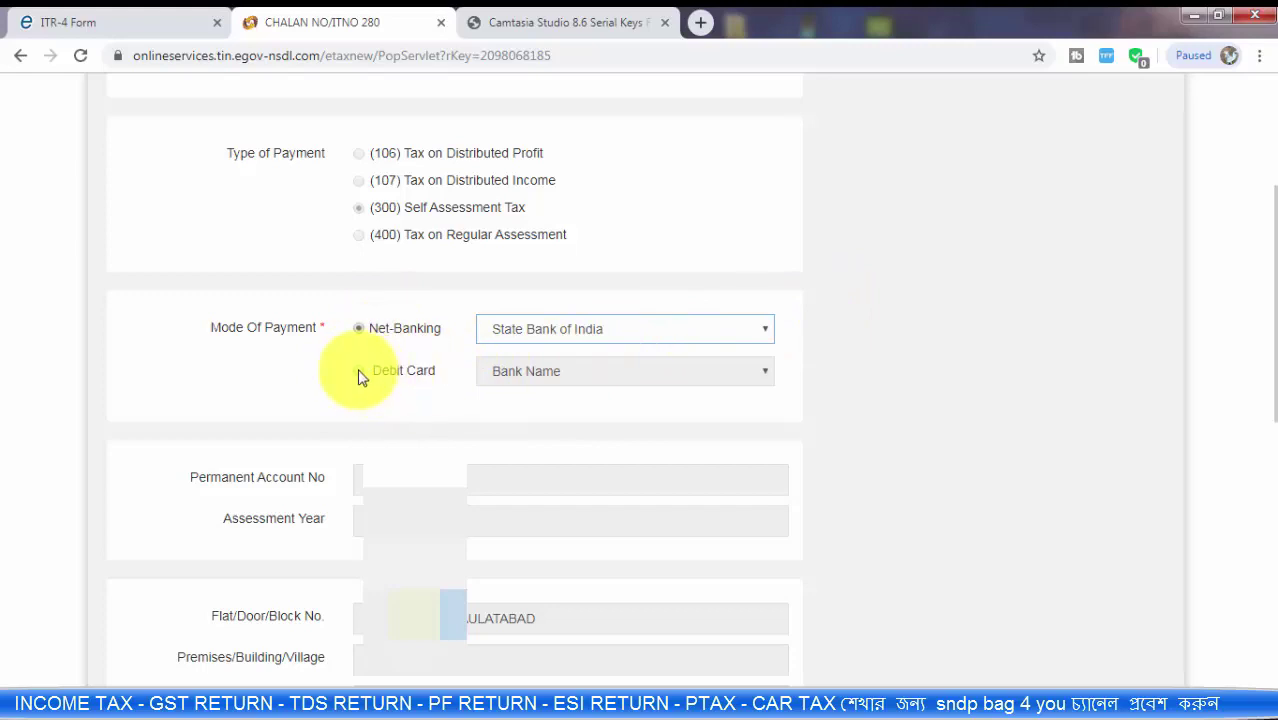
# Step: Verify the challan's Total Amount of 2120 against the ITR-4 return
pyautogui.scroll(-2, 400, 374)
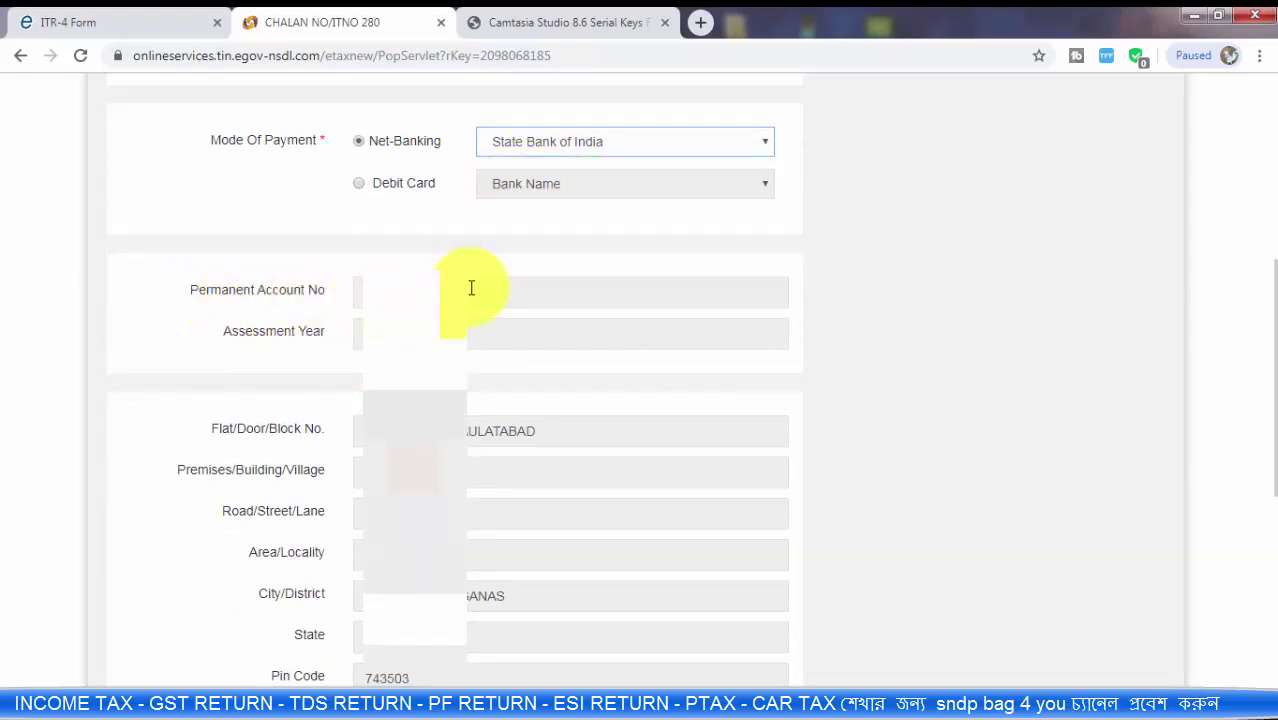
pyautogui.click(63, 20)
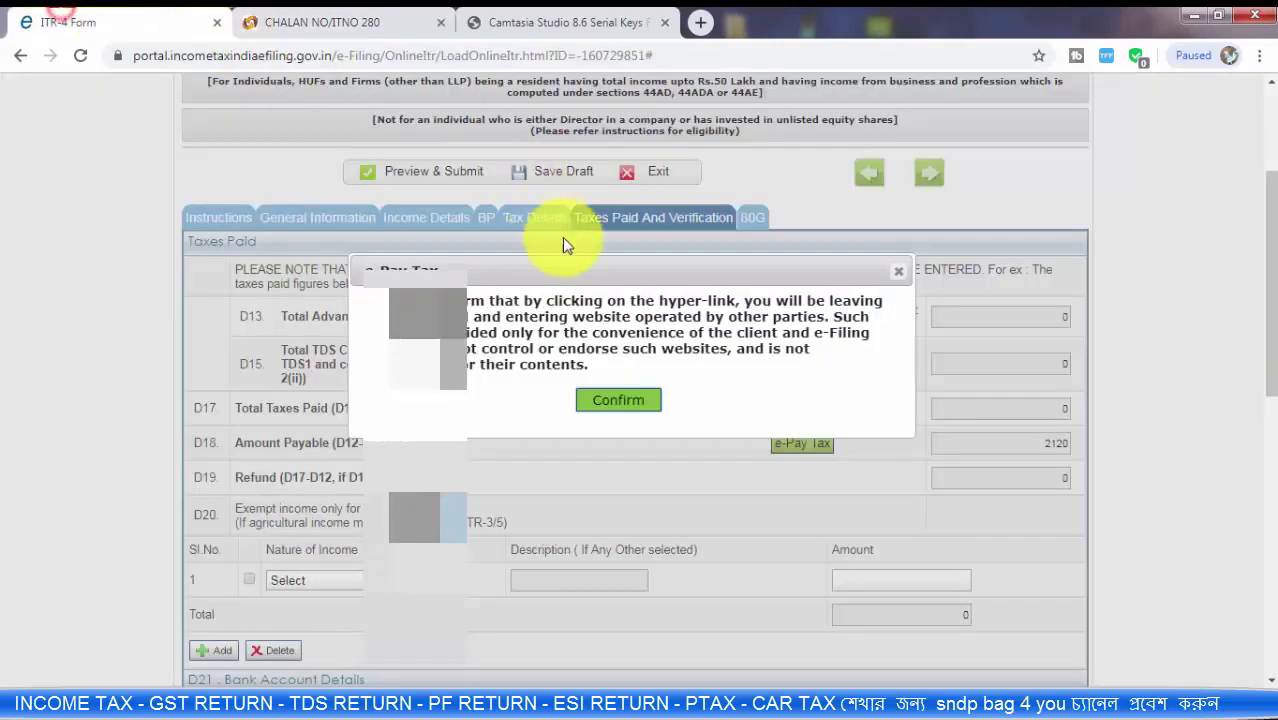
pyautogui.click(333, 16)
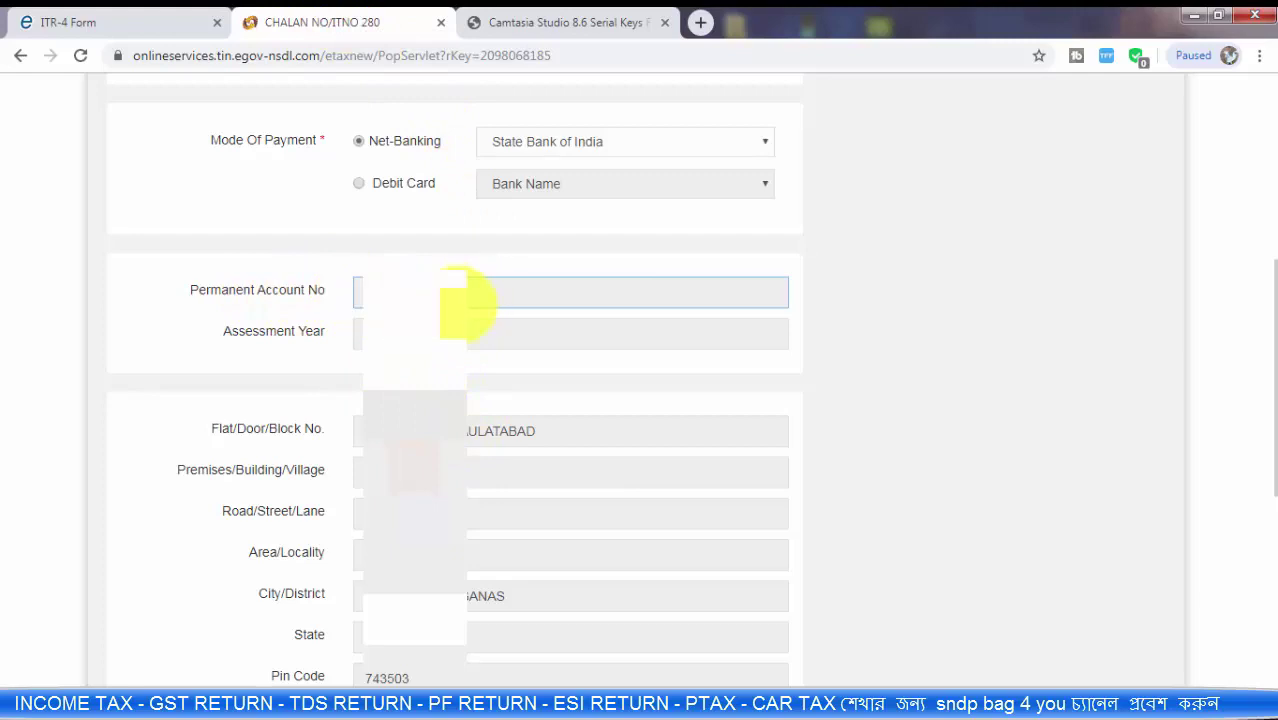
pyautogui.hotkey('ctrl', 'v')
pyautogui.scroll(-1, 395, 313)
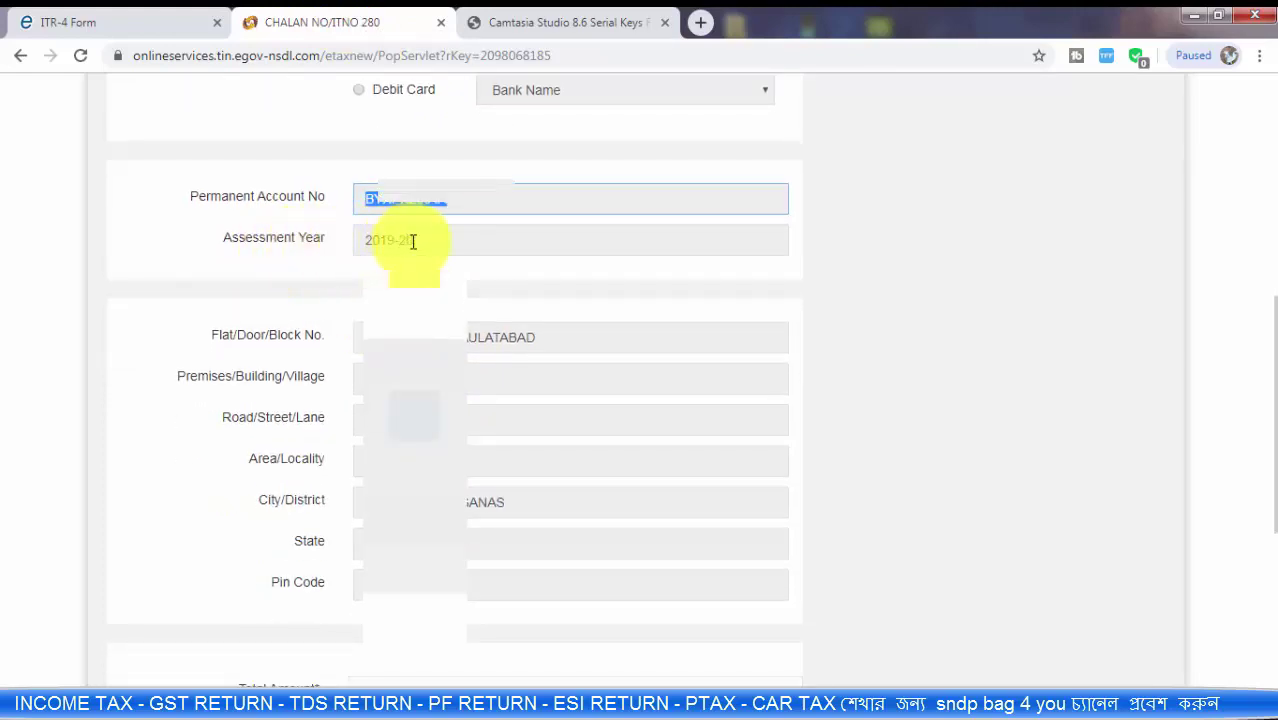
pyautogui.scroll(-2, 400, 305)
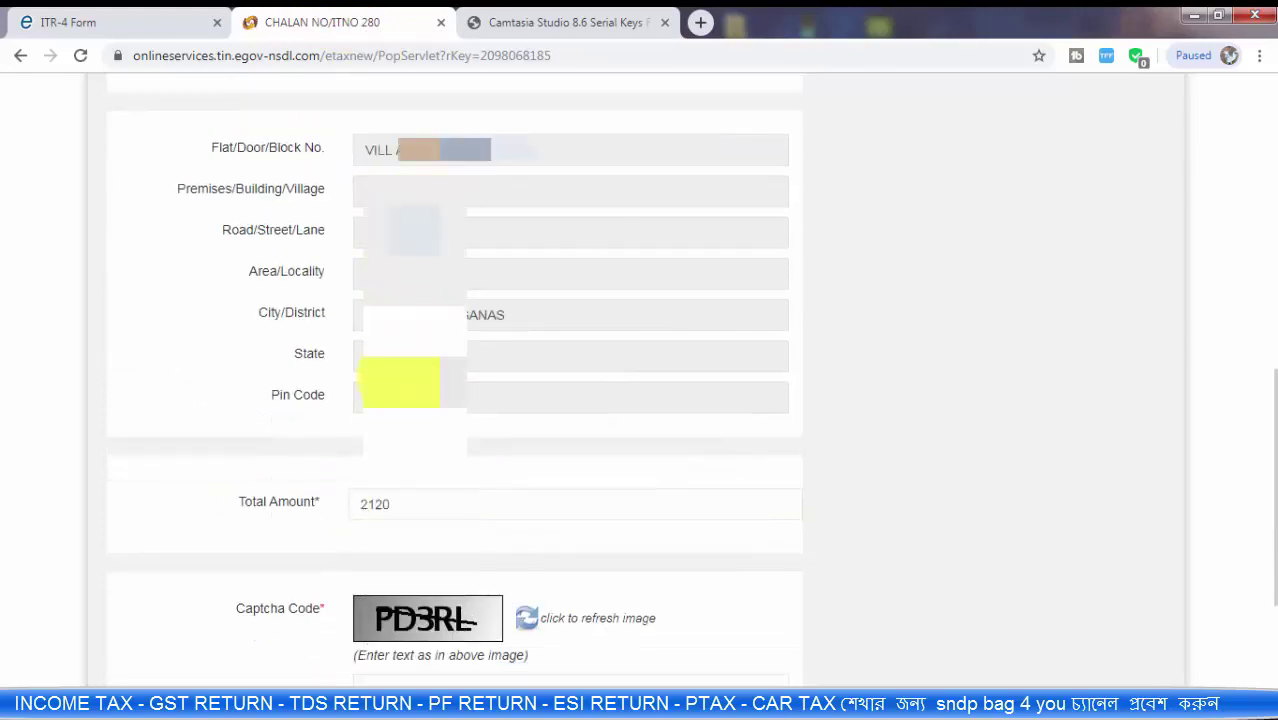
pyautogui.scroll(-1, 390, 425)
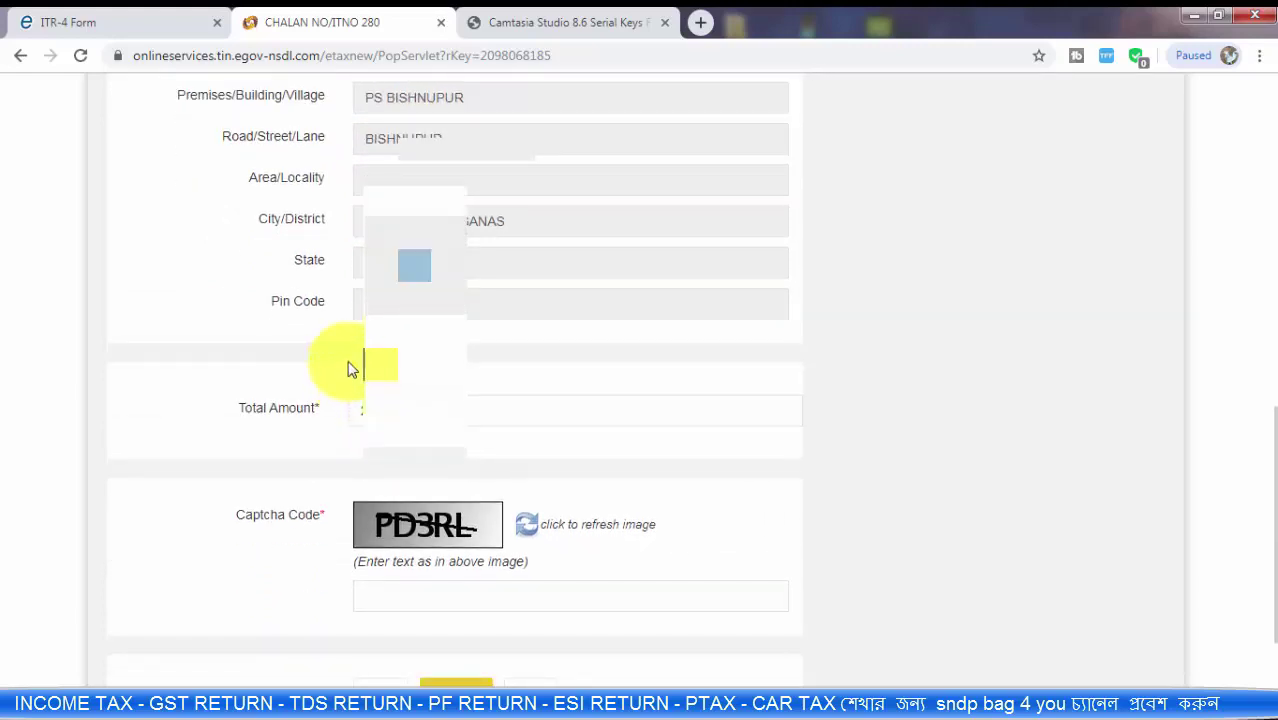
pyautogui.scroll(-1, 396, 370)
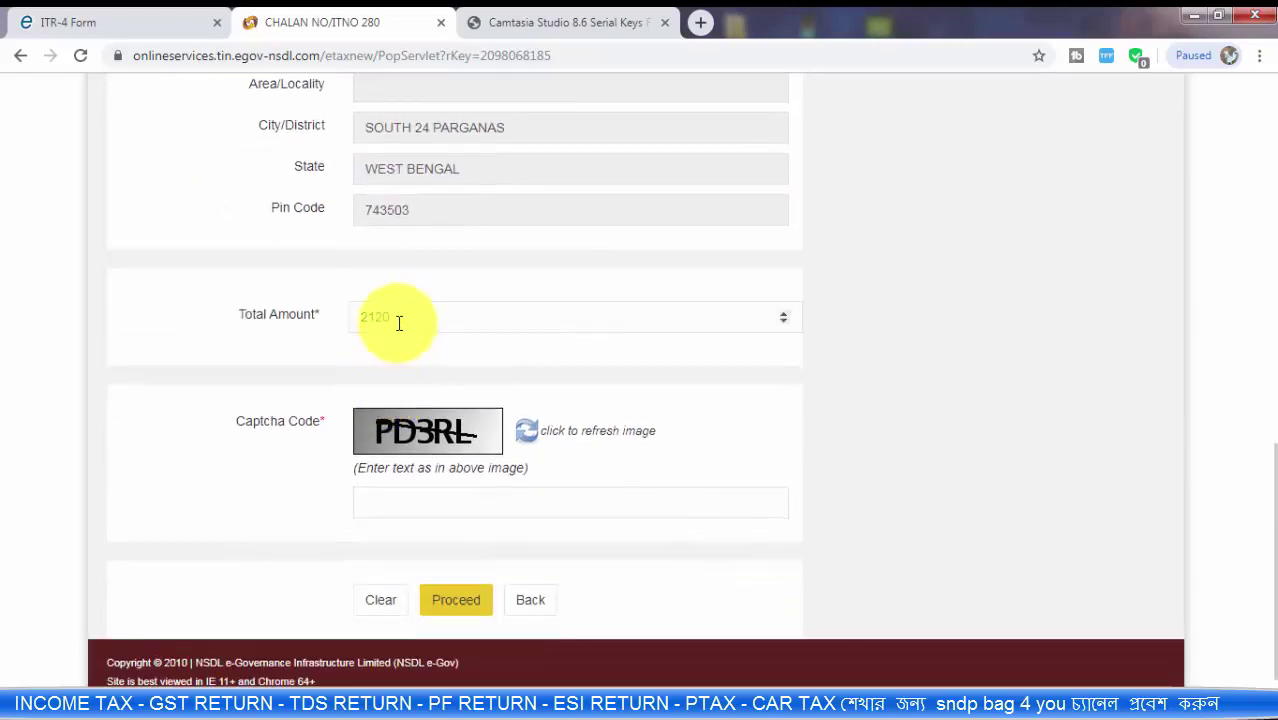
pyautogui.moveTo(398, 322); pyautogui.dragTo(328, 322)
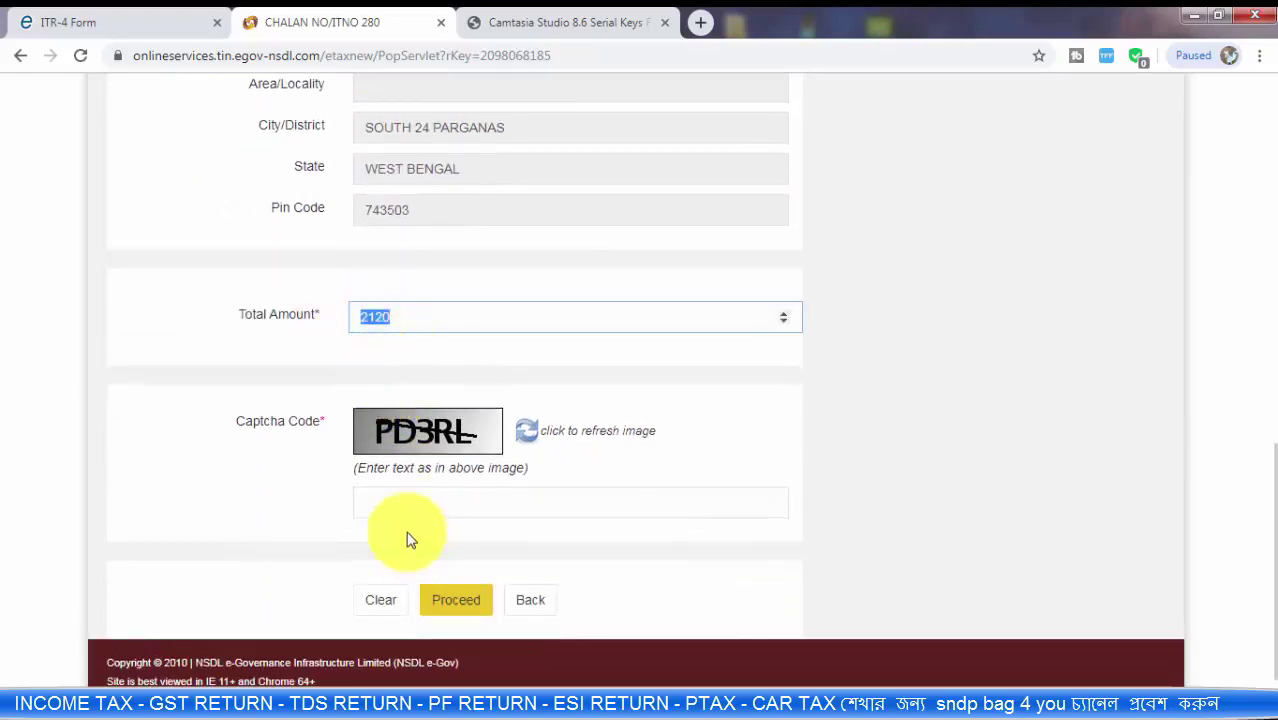
# Step: Enter the captcha code and proceed with the challan
pyautogui.click(399, 502)
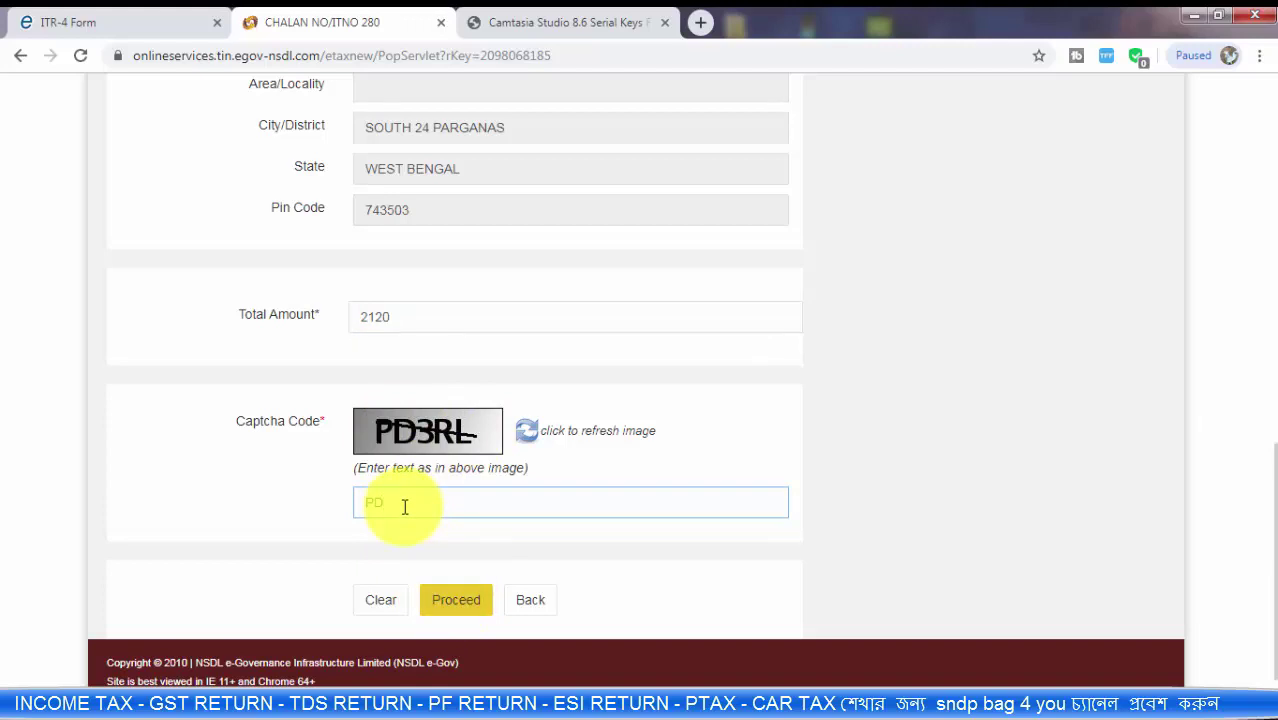
pyautogui.write('PD3RL')
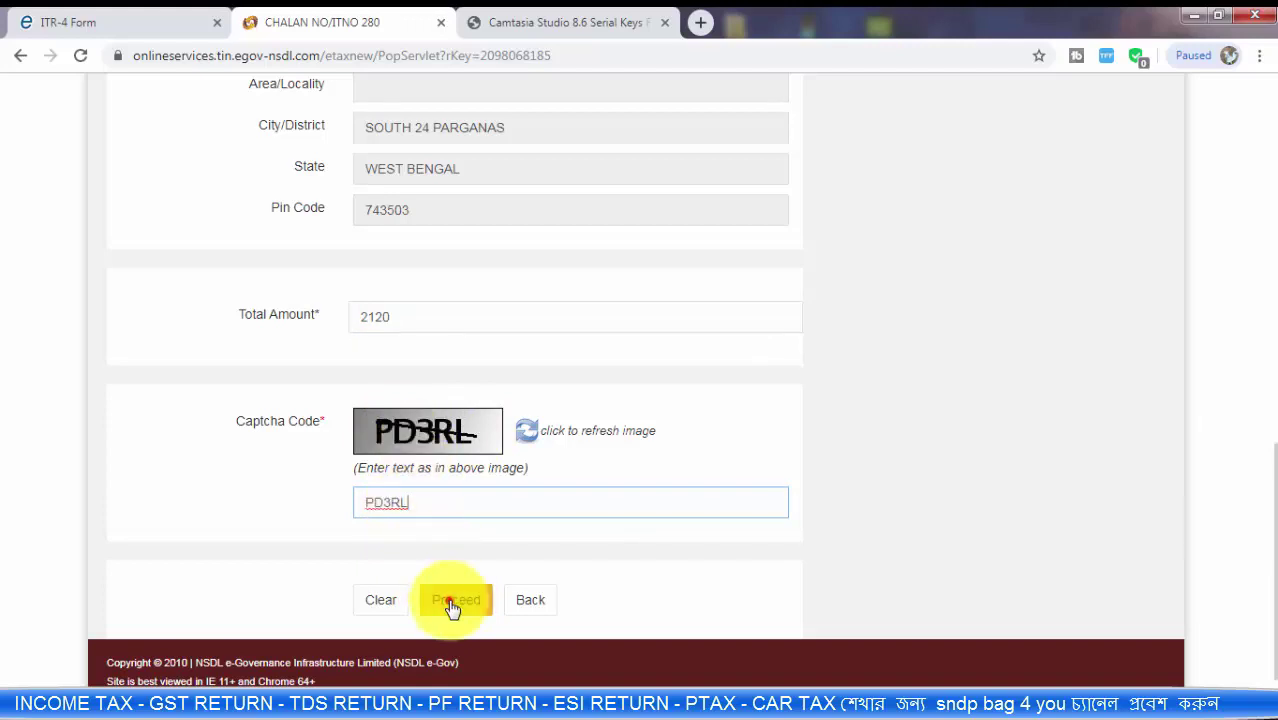
pyautogui.click(452, 604)
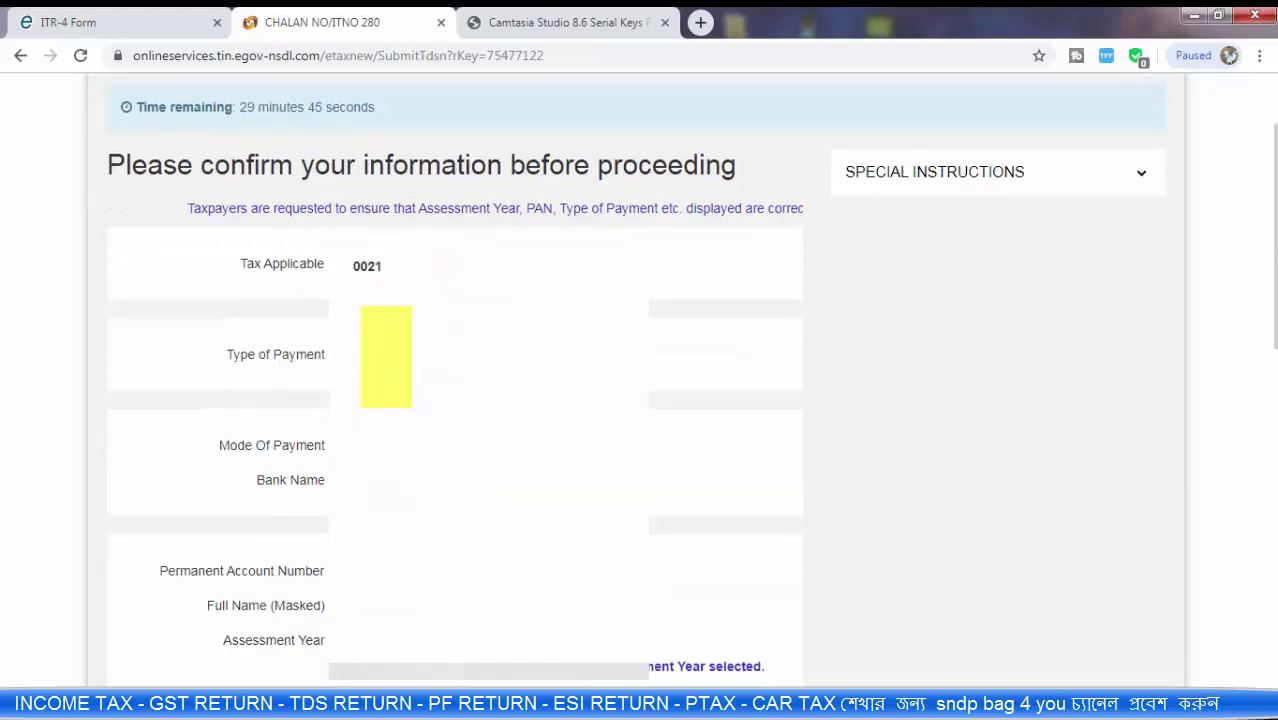
# Step: Accept the 'I agree' data-sharing consent and submit the challan to the bank
pyautogui.scroll(-2, 455, 400)
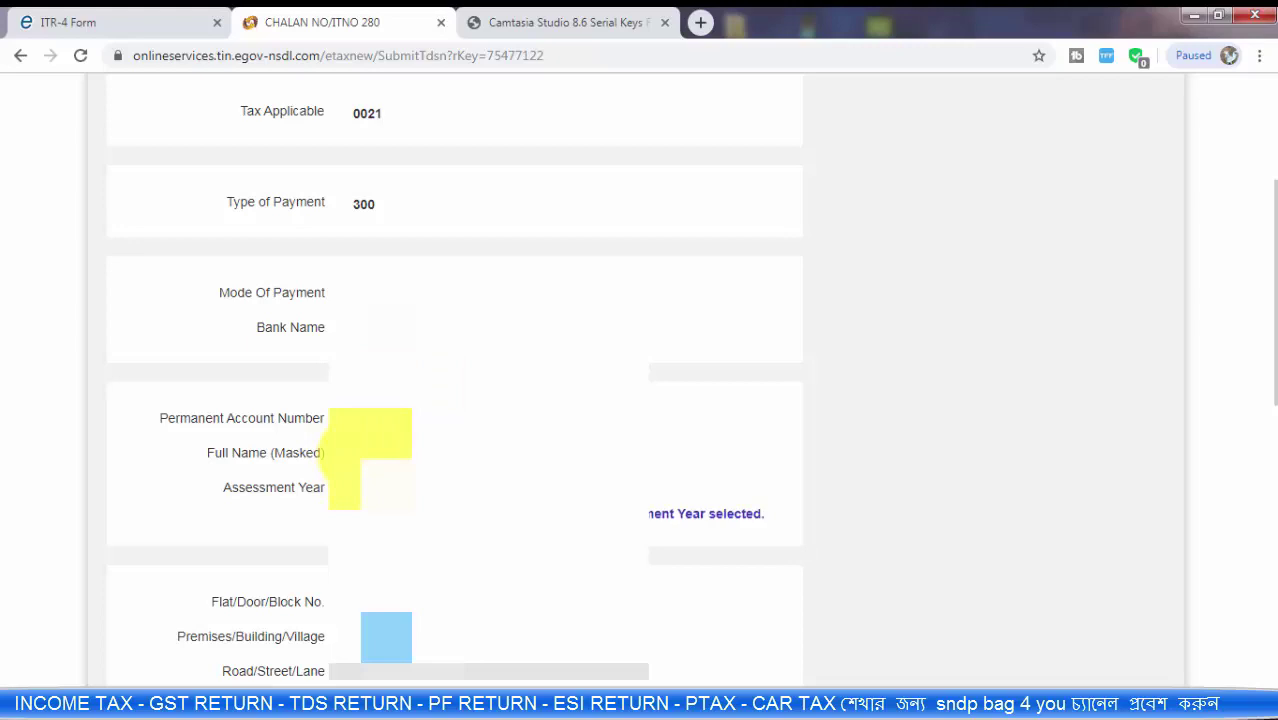
pyautogui.scroll(-8, 388, 436)
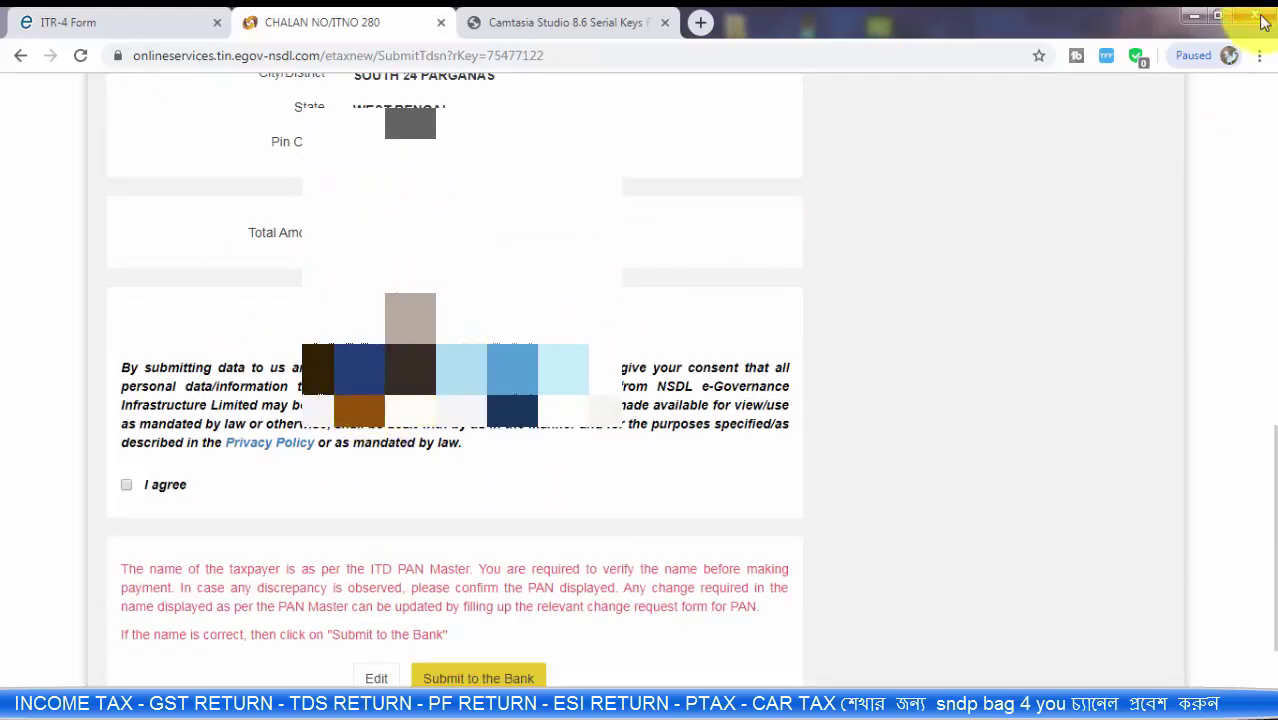
pyautogui.click(125, 487)
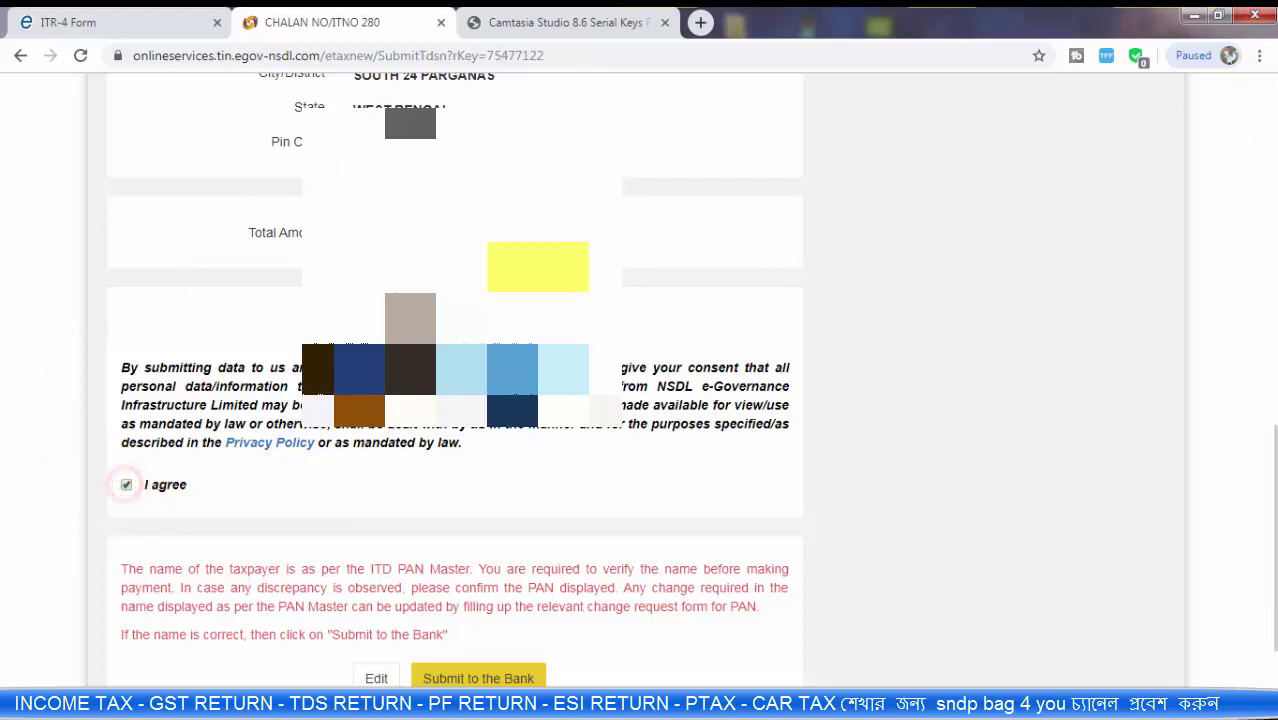
pyautogui.click(481, 679)
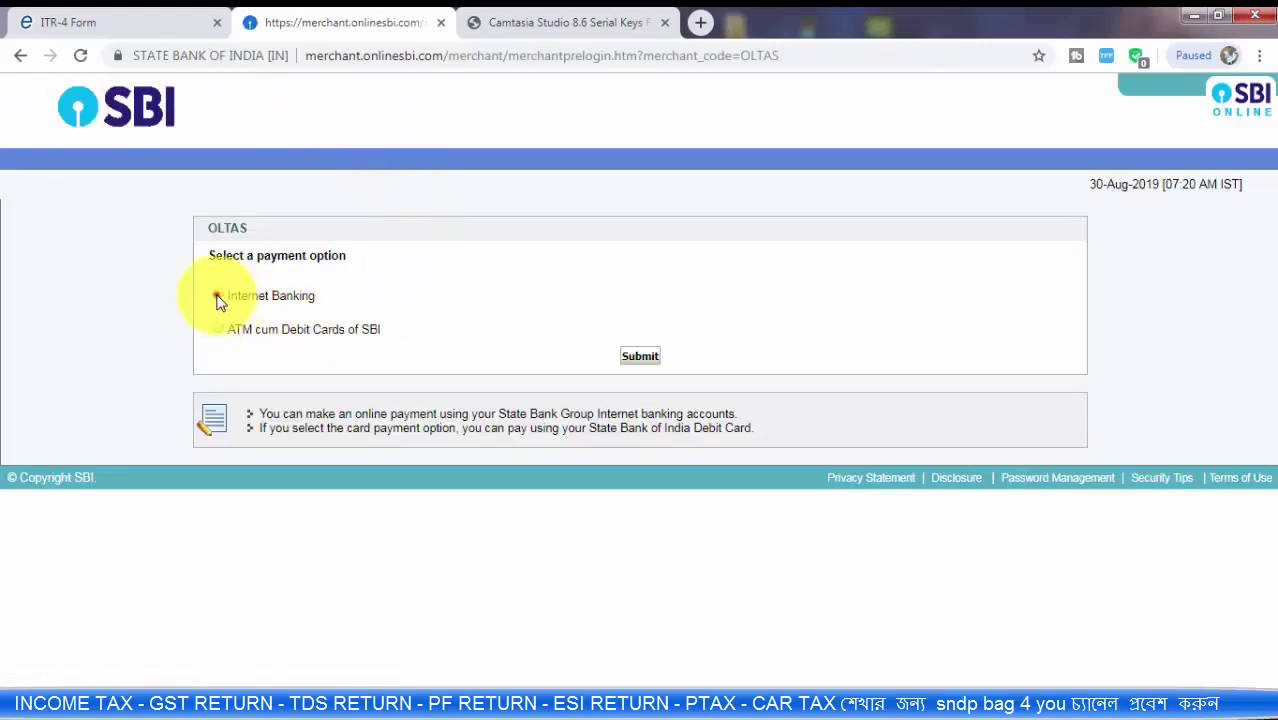
# Step: Pay via Internet Banking and continue to the OnlineSBI login
pyautogui.click(218, 297)
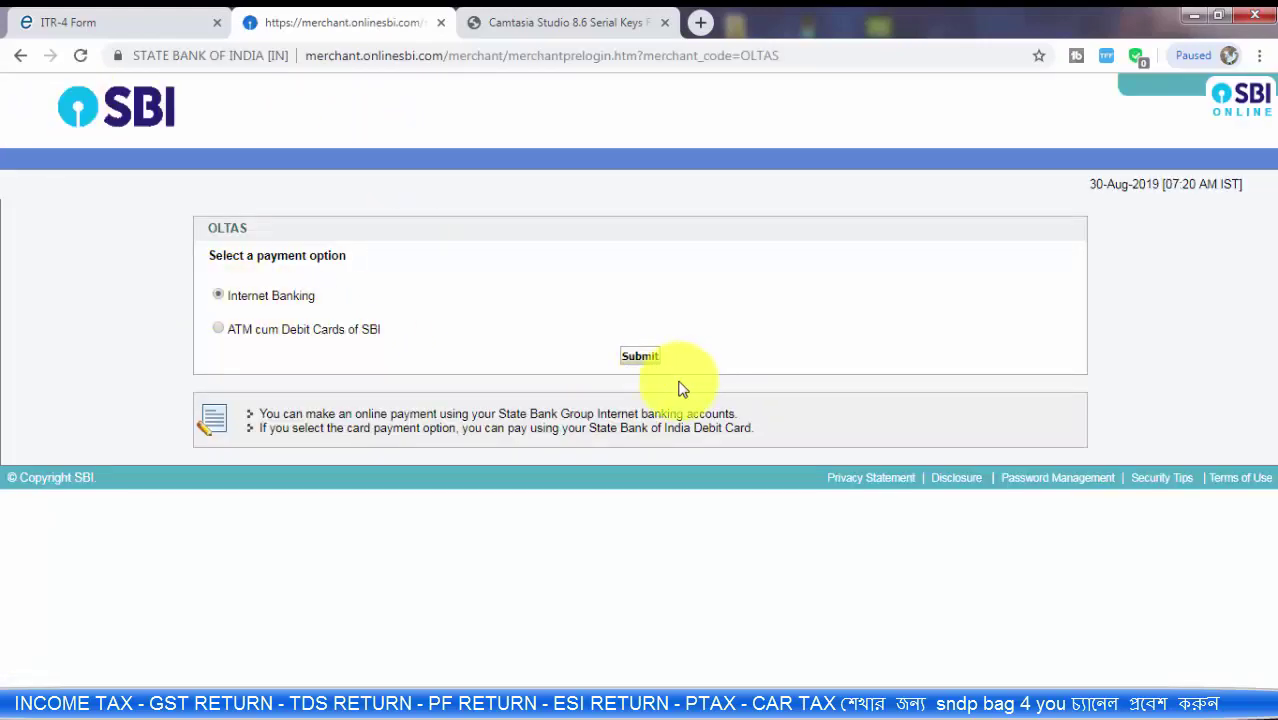
pyautogui.click(640, 358)
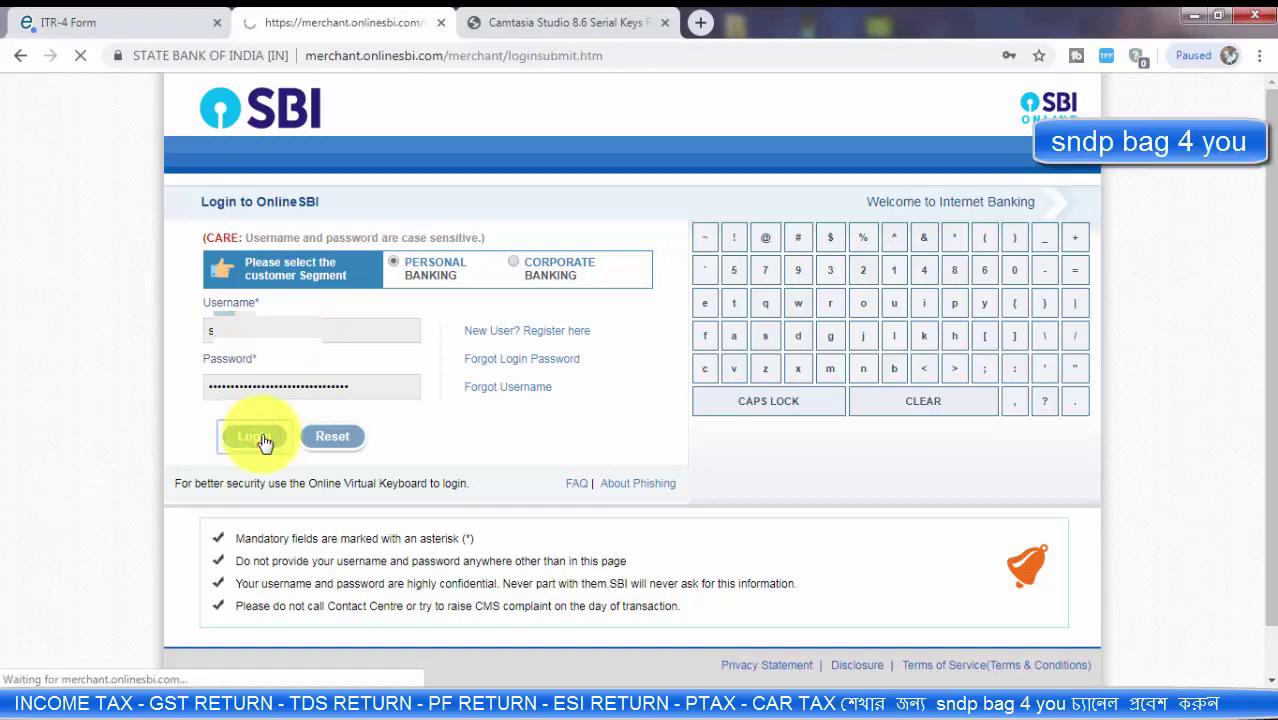
# Step: Scroll down to the OLTAS Tax and Surcharge amount fields
pyautogui.scroll(-8, 534, 378)
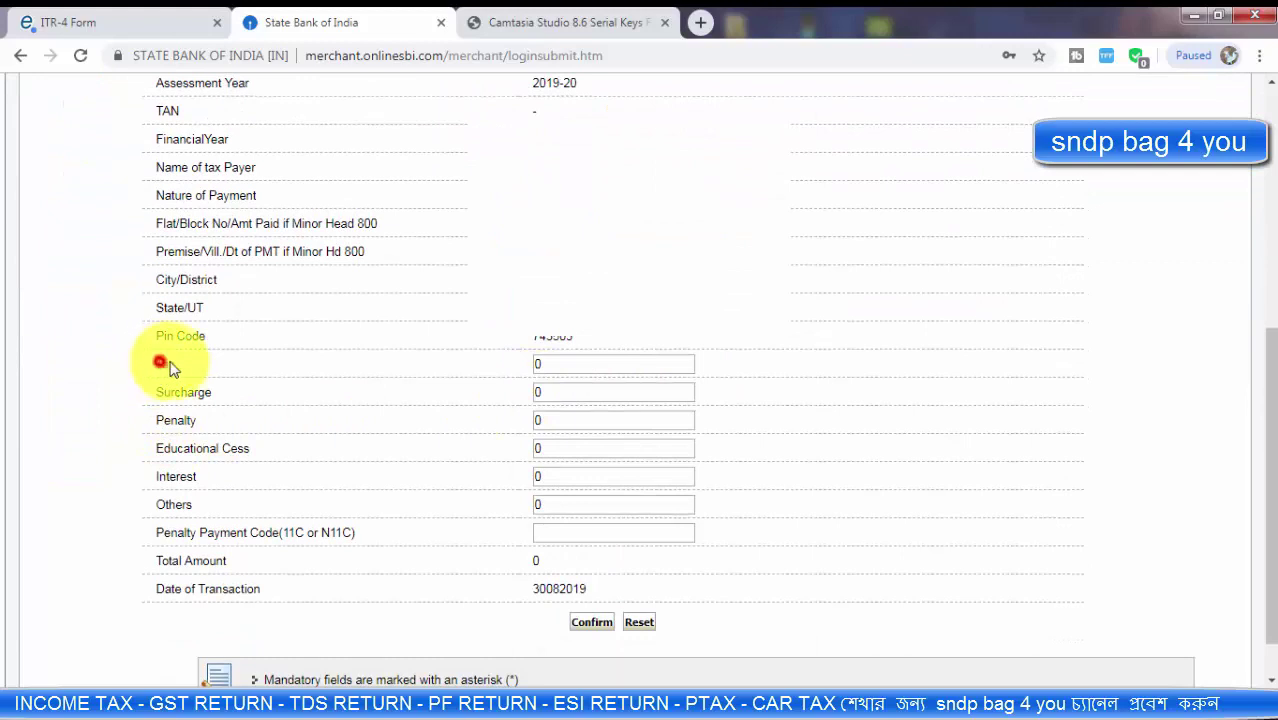
# Step: Enter 2120 as the Tax amount, cross-checking the ITR-4 Amount Payable
pyautogui.click(558, 363)
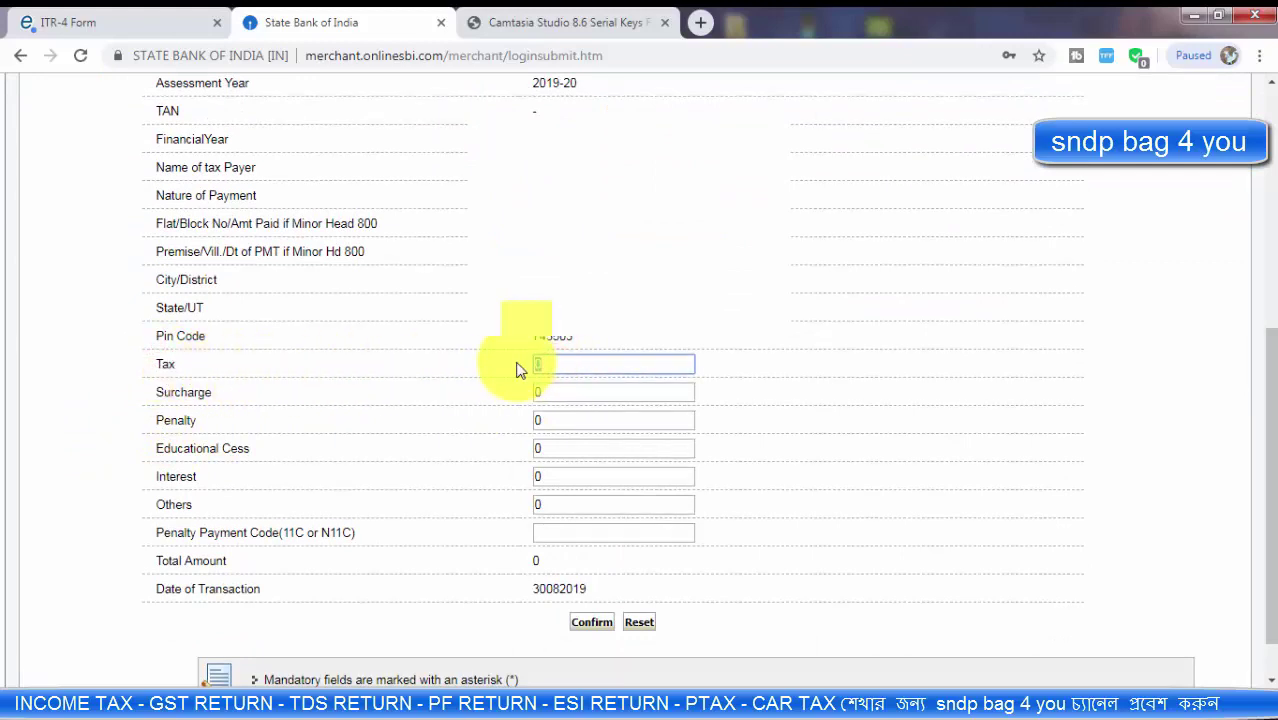
pyautogui.write('2120')
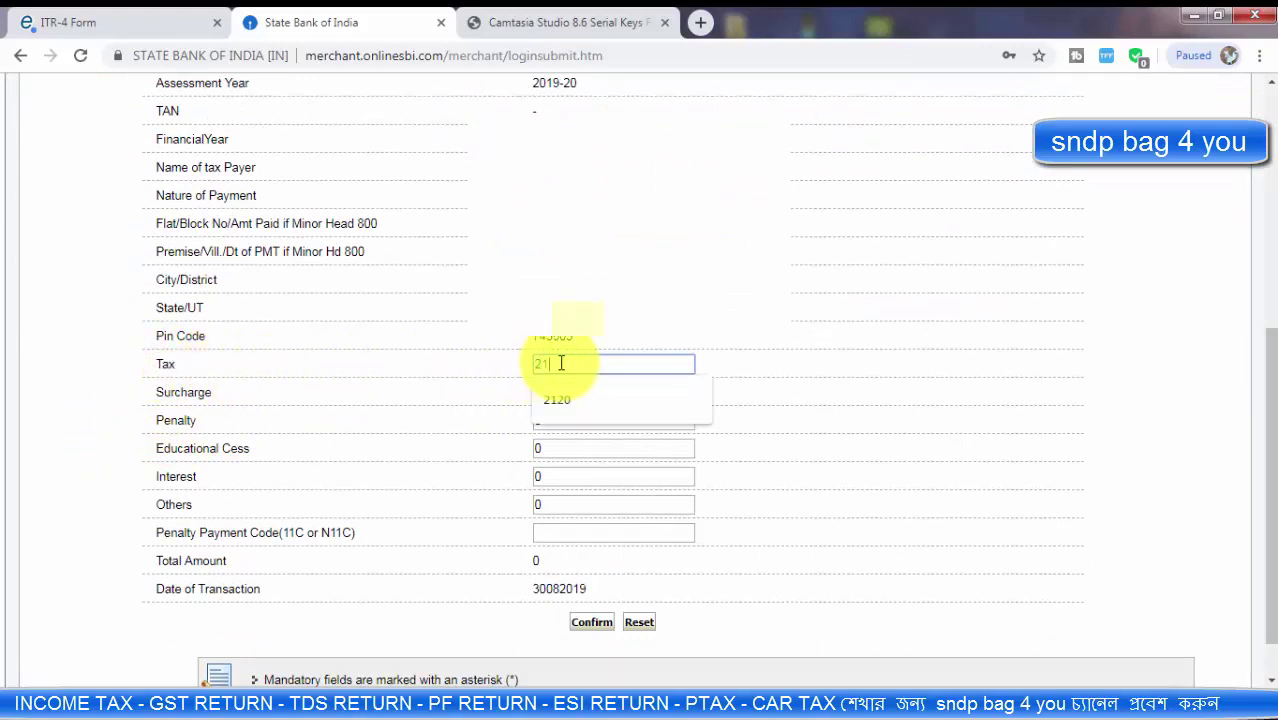
pyautogui.click(92, 14)
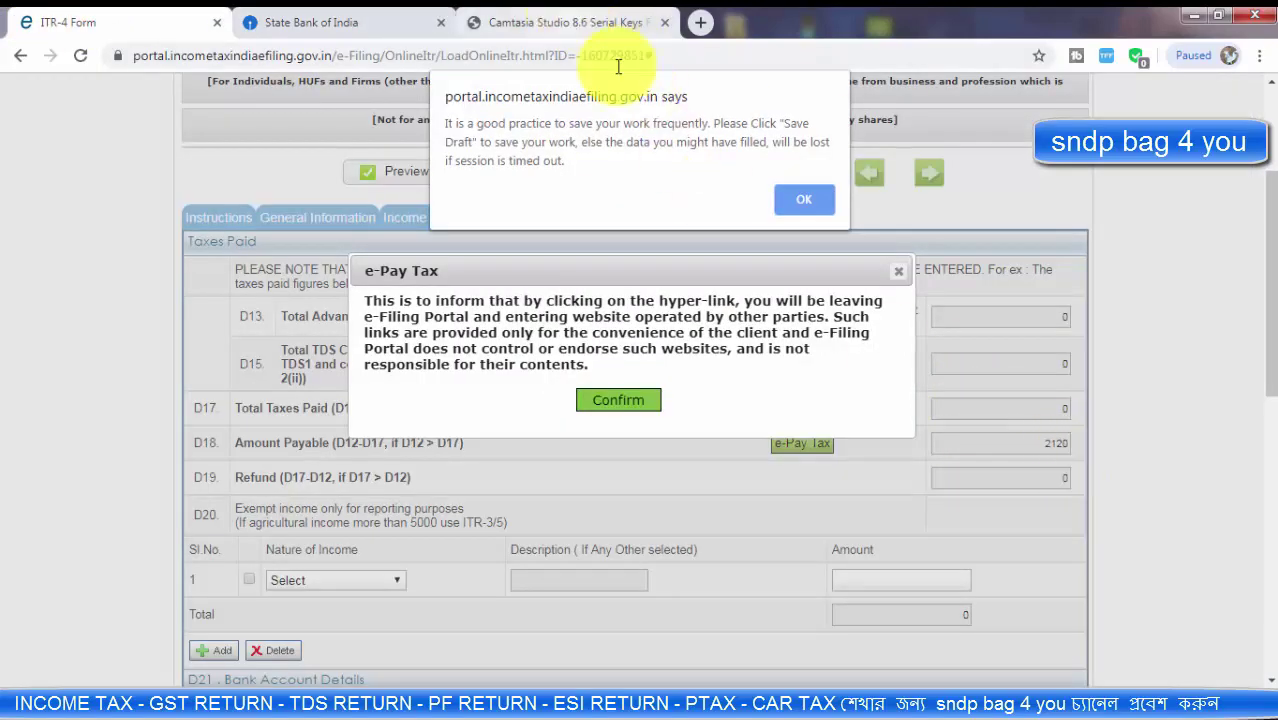
pyautogui.click(810, 200)
pyautogui.scroll(-4, 632, 513)
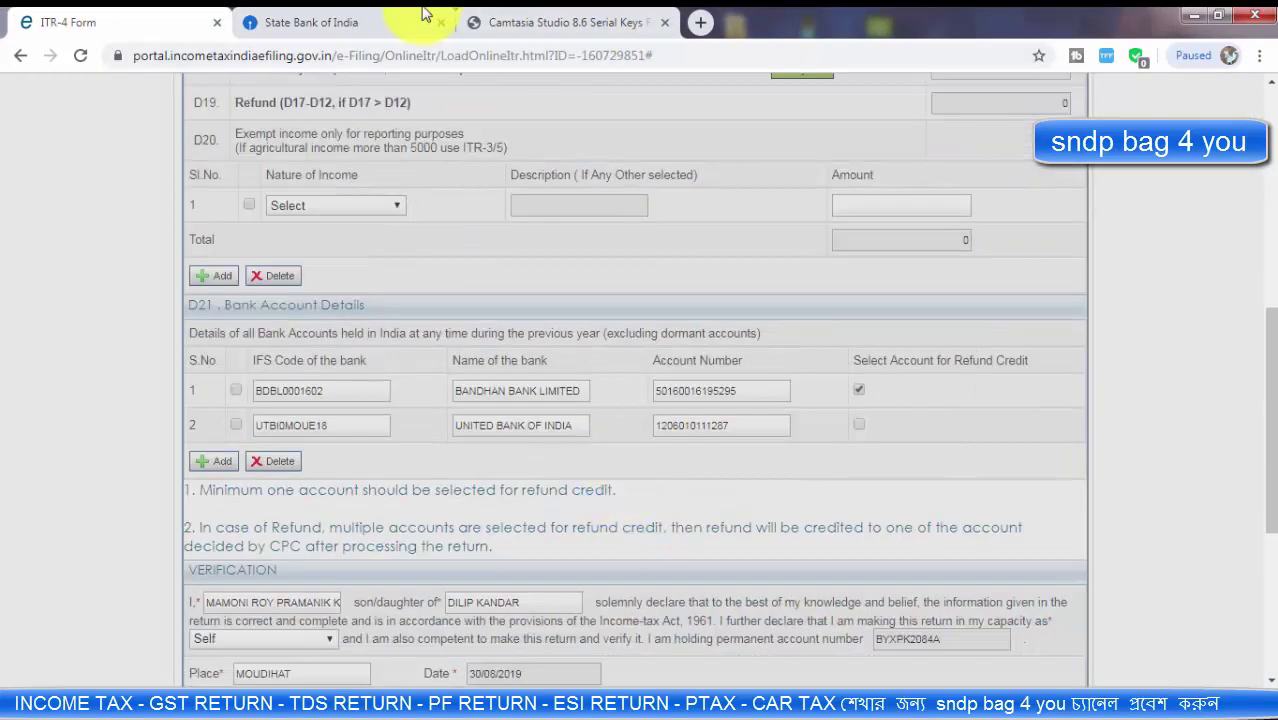
pyautogui.click(311, 22)
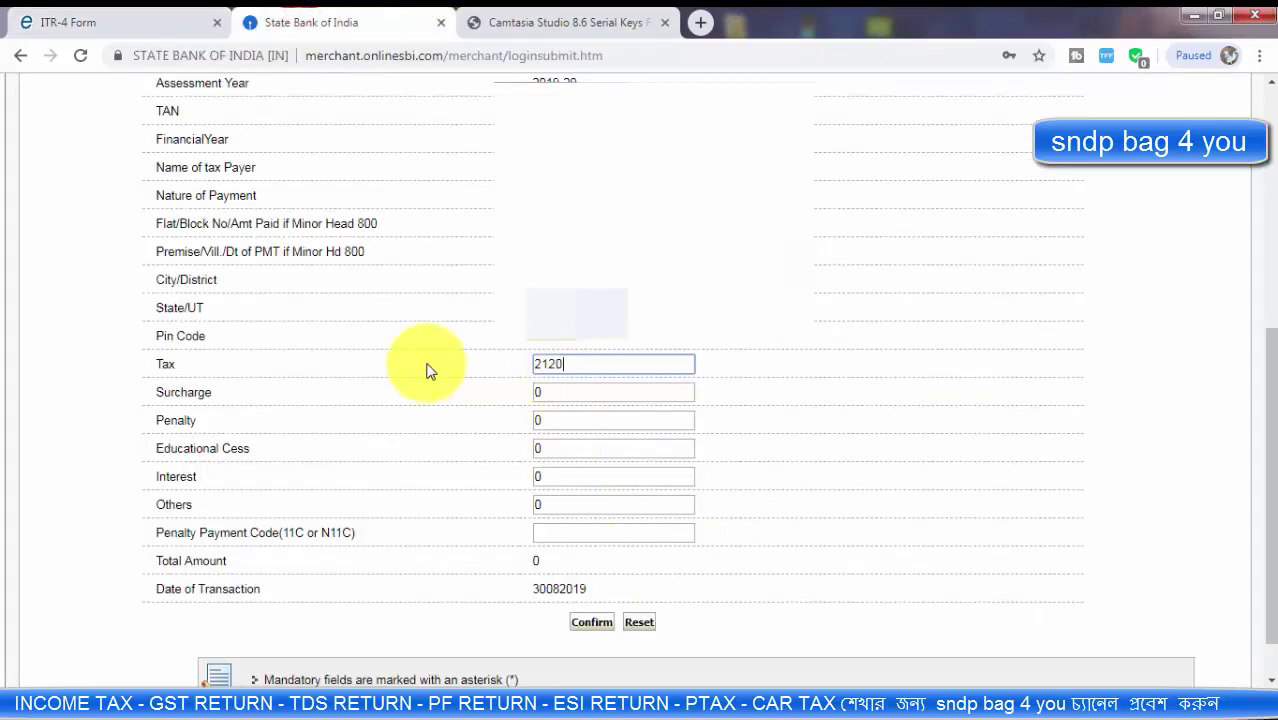
pyautogui.moveTo(583, 363); pyautogui.dragTo(490, 370)
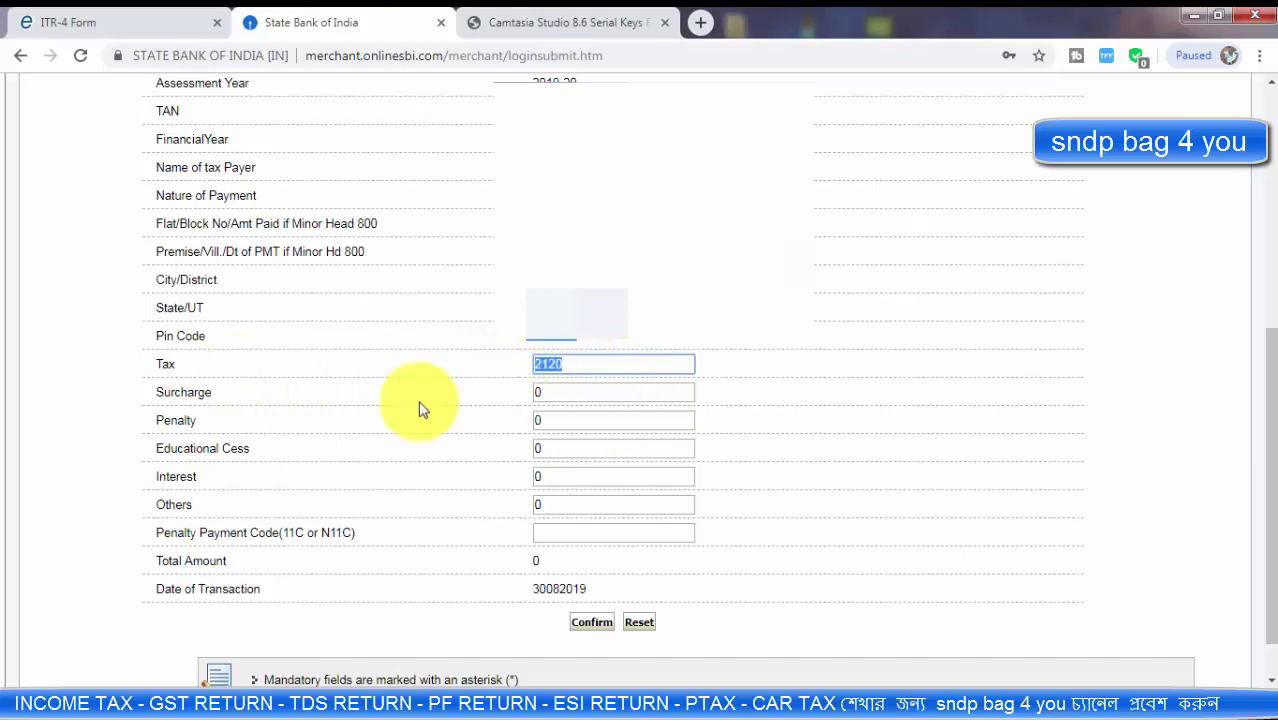
pyautogui.click(182, 367)
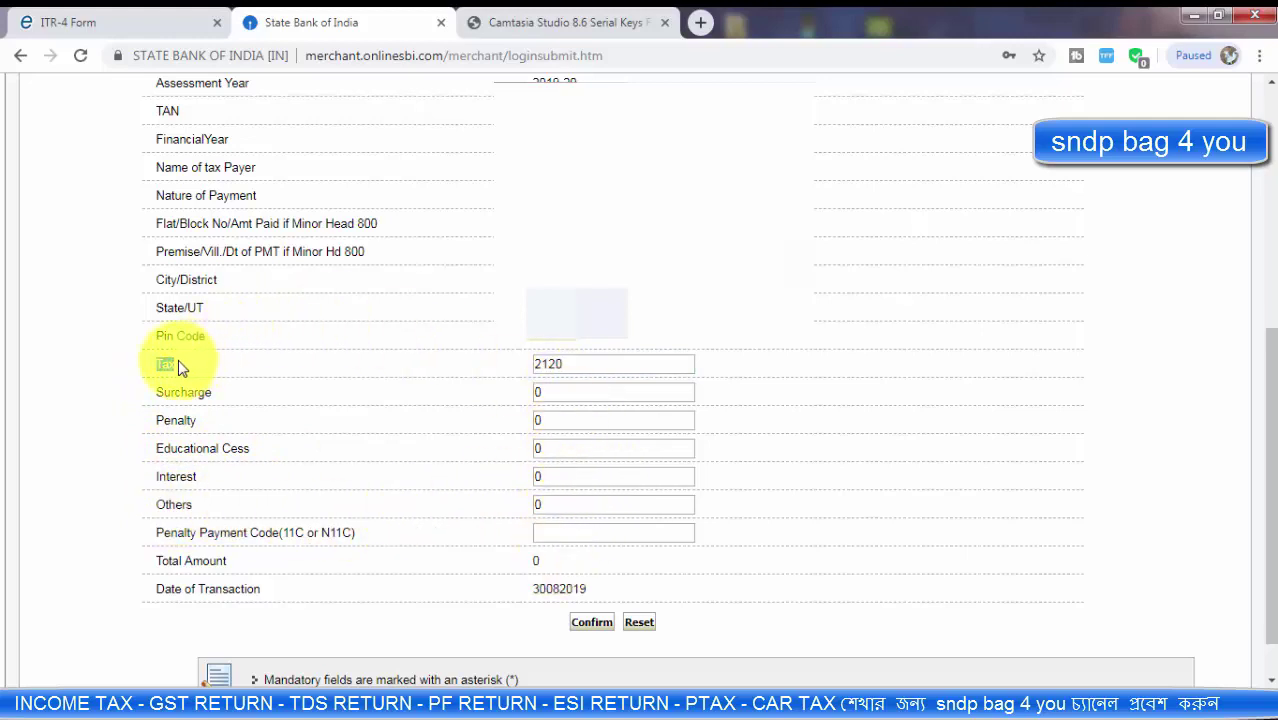
pyautogui.doubleClick(572, 365)
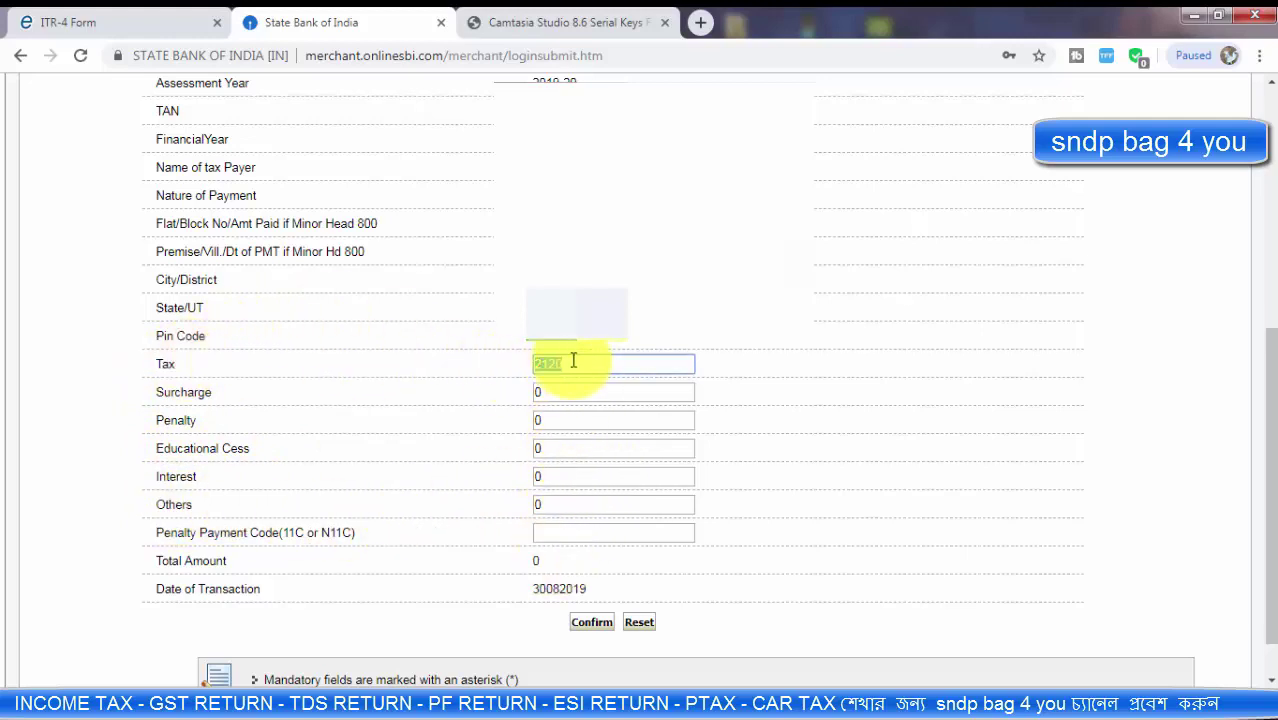
# Step: Confirm the 2,120.00 self-assessment tax payment through both OLTAS confirmation screens
pyautogui.click(590, 622)
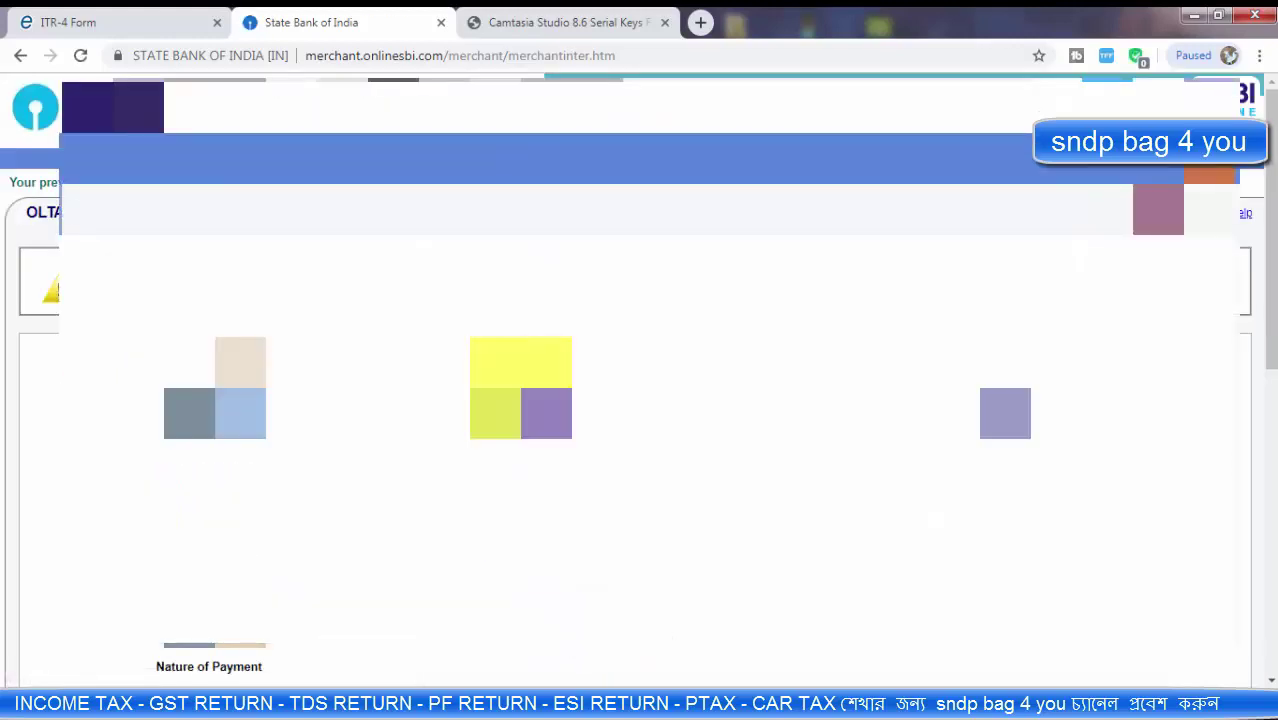
pyautogui.scroll(-2, 608, 371)
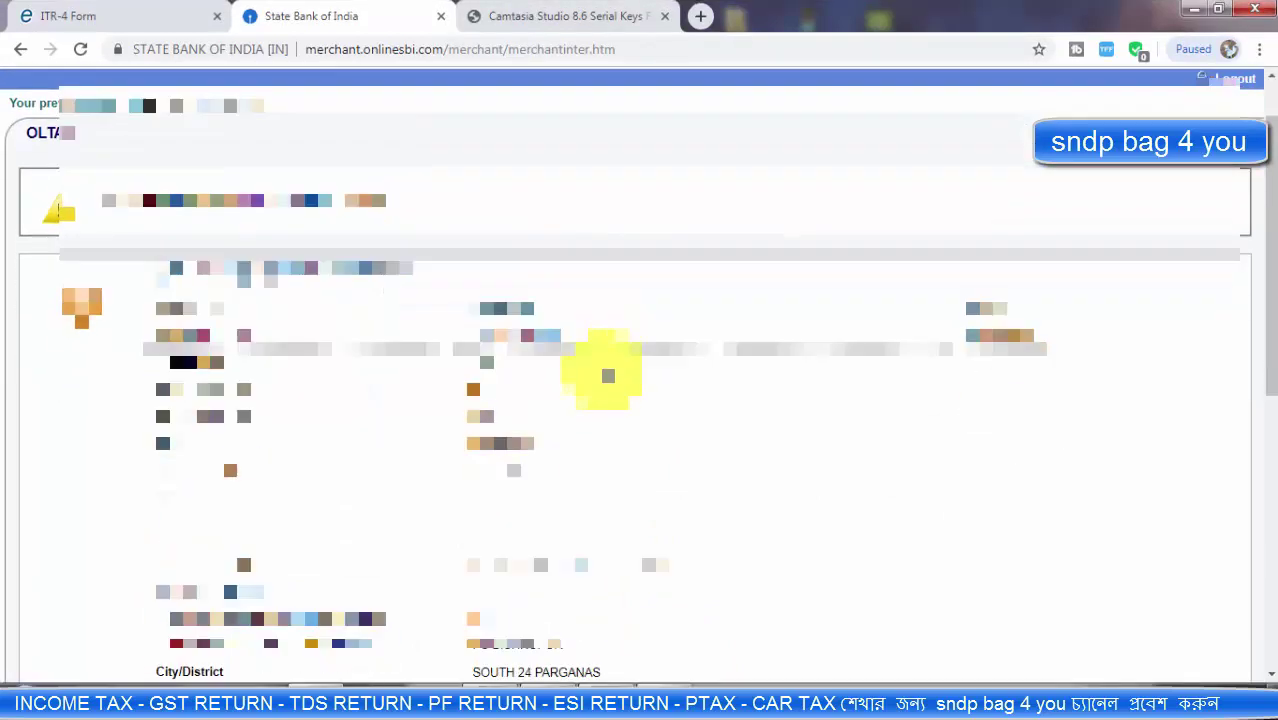
pyautogui.scroll(-5, 485, 271)
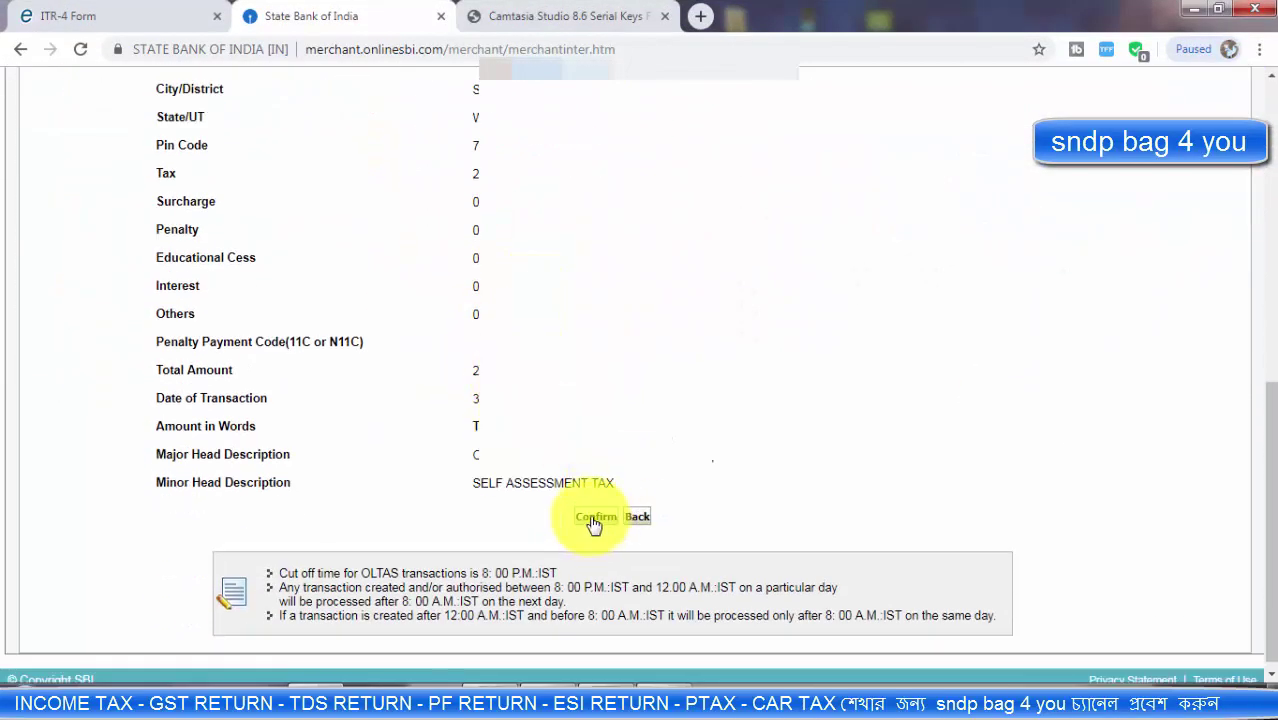
pyautogui.click(594, 518)
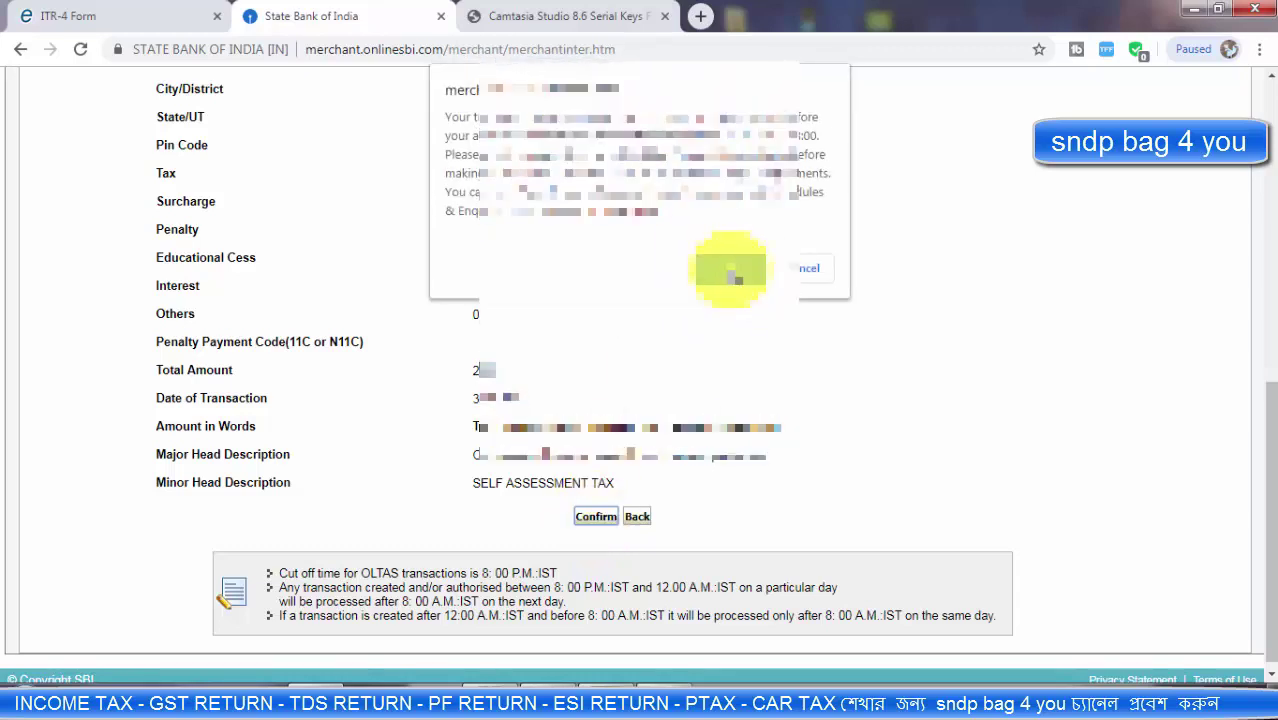
pyautogui.click(731, 270)
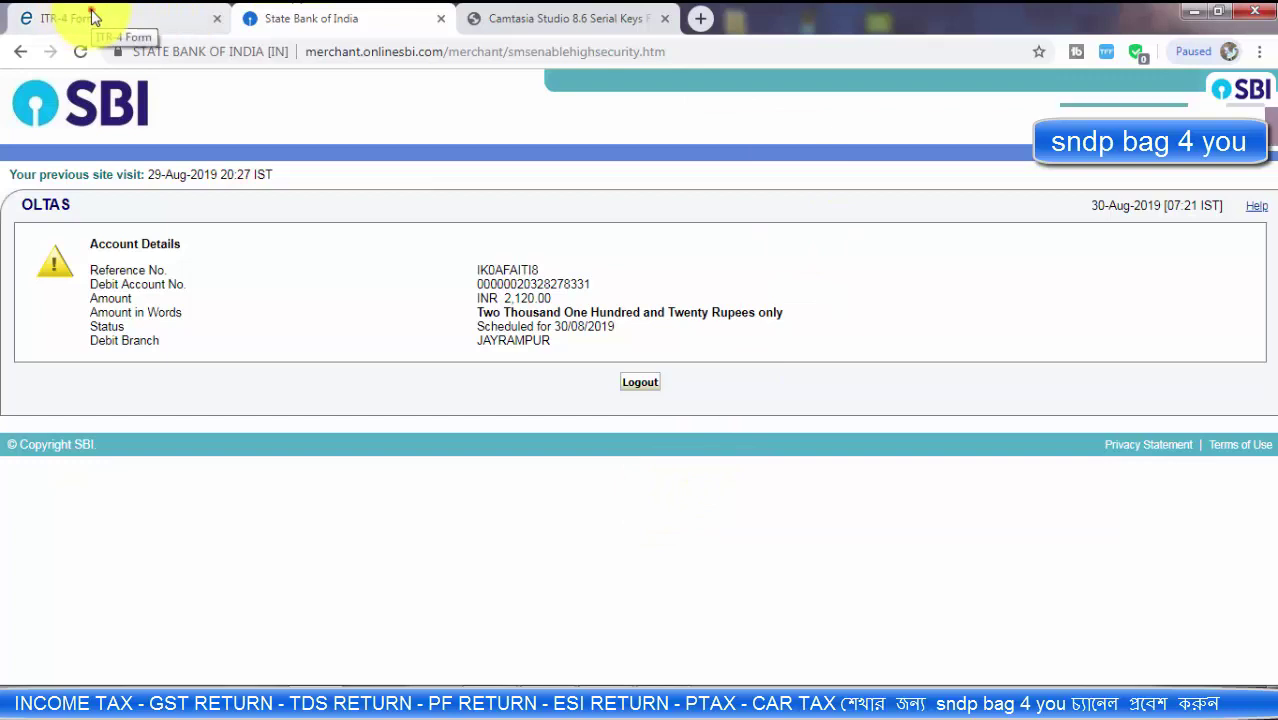
# Step: Save the ITR-4 form as a draft and dismiss the e-Pay Tax notice
pyautogui.click(55, 24)
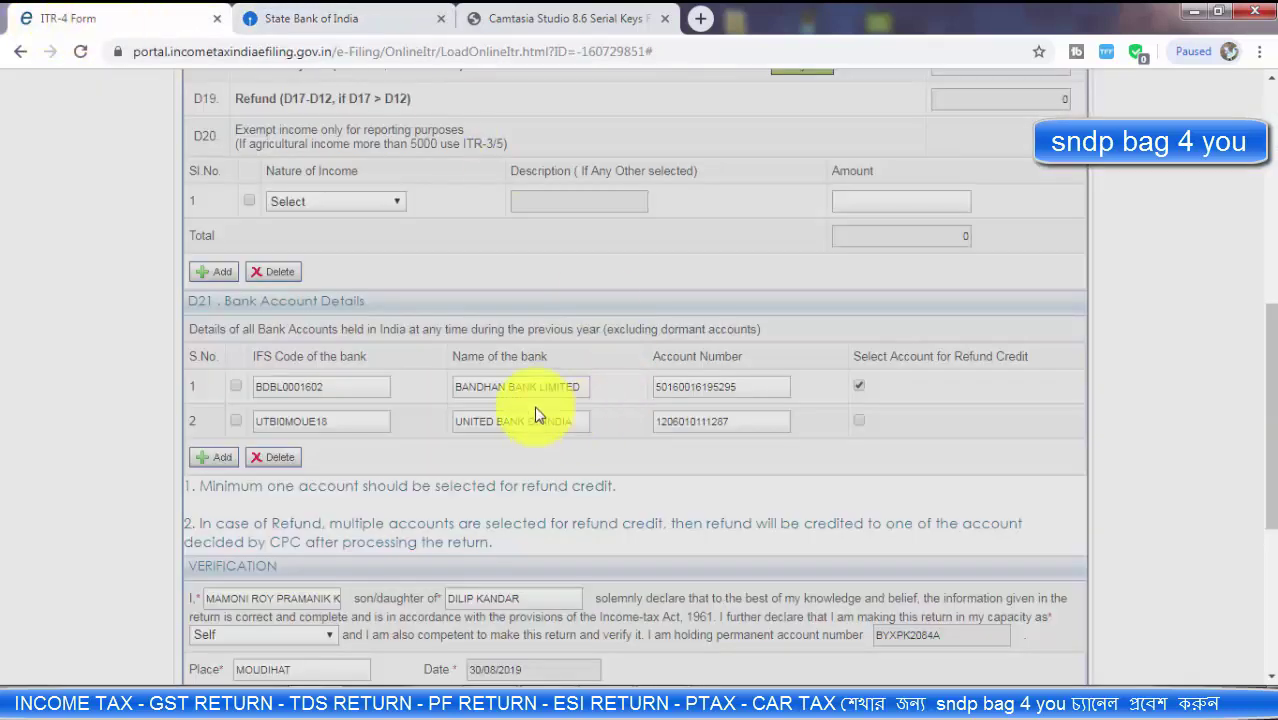
pyautogui.scroll(-3, 712, 490)
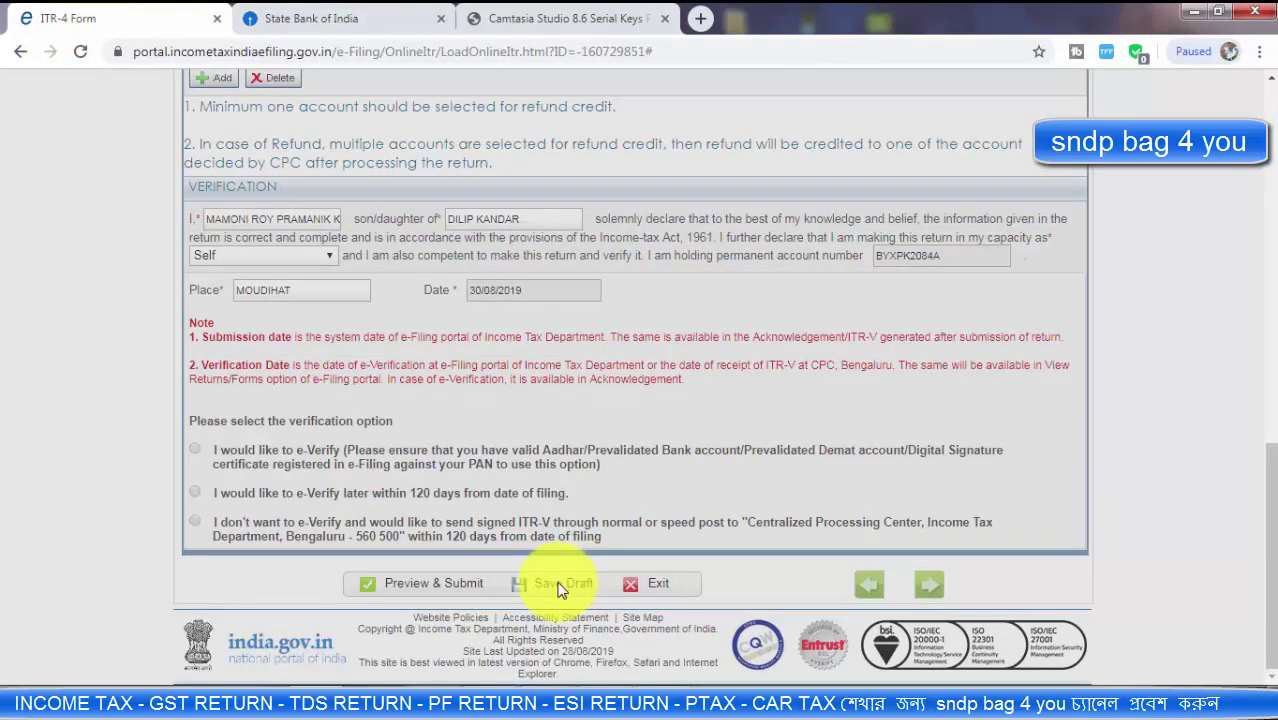
pyautogui.click(560, 587)
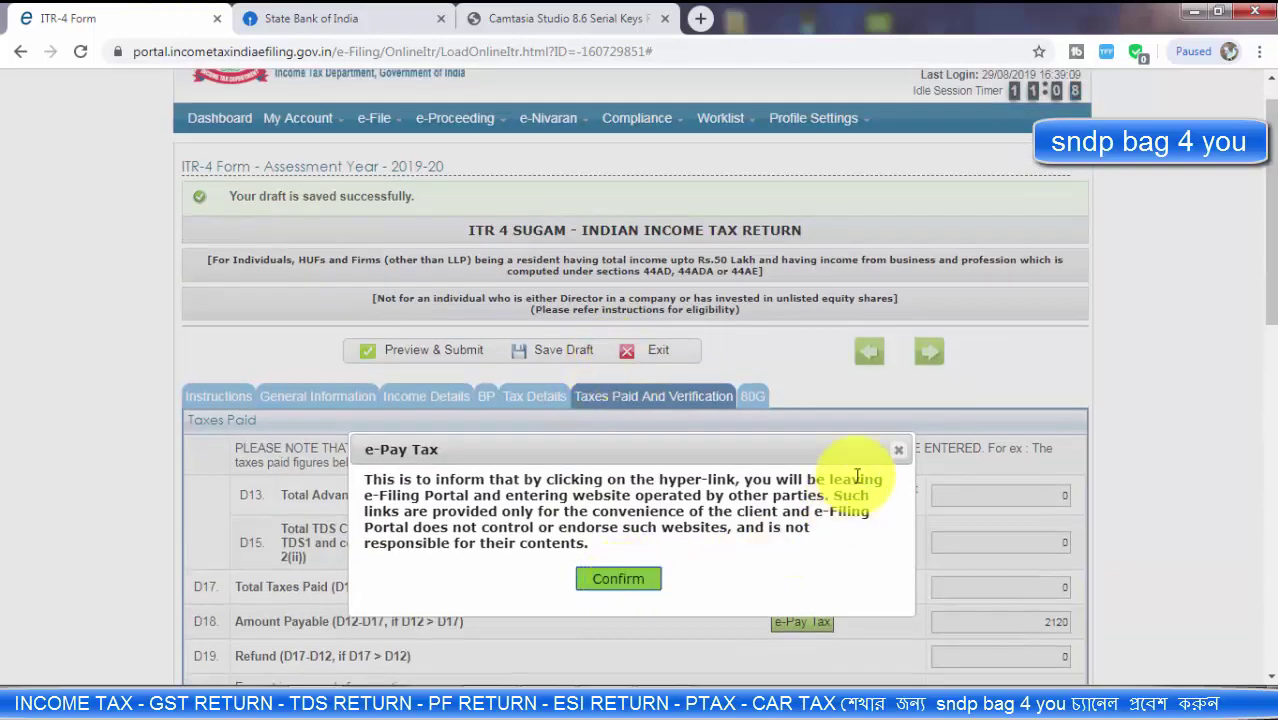
pyautogui.click(895, 456)
# Step: Open the Tax Details schedules of the form
pyautogui.scroll(-6, 540, 455)
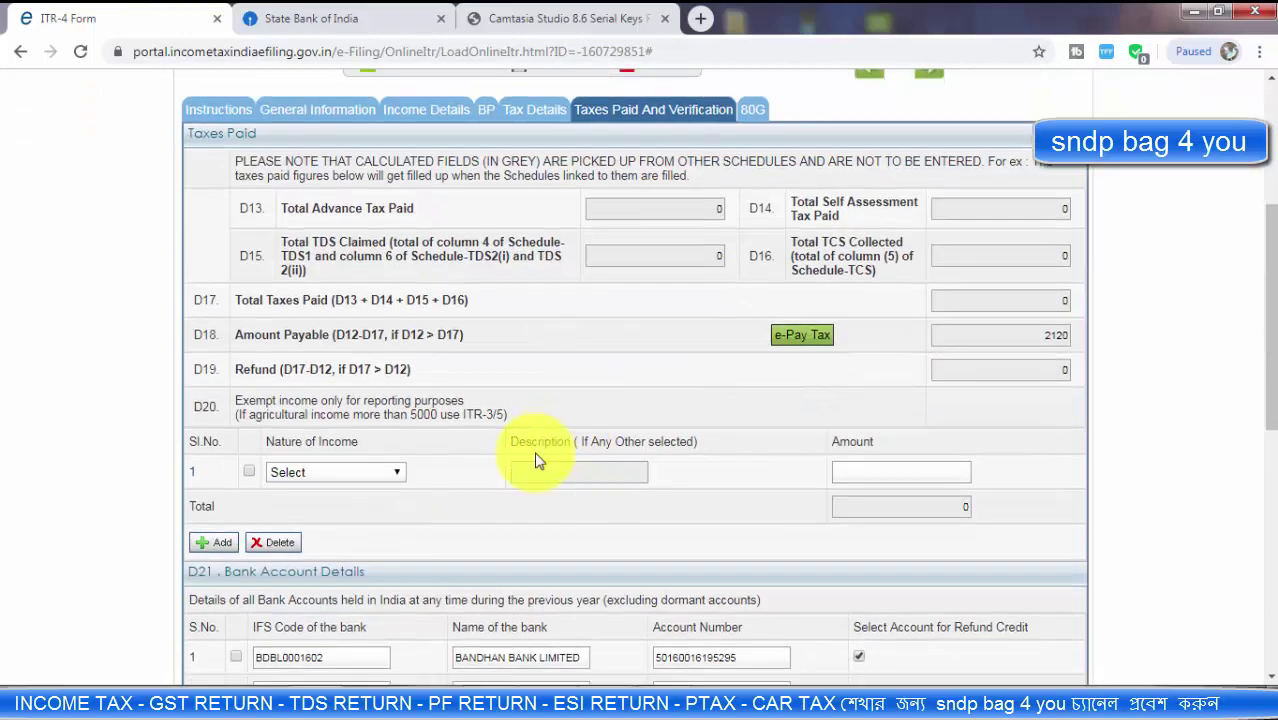
pyautogui.scroll(5, 510, 450)
pyautogui.scroll(2, 527, 447)
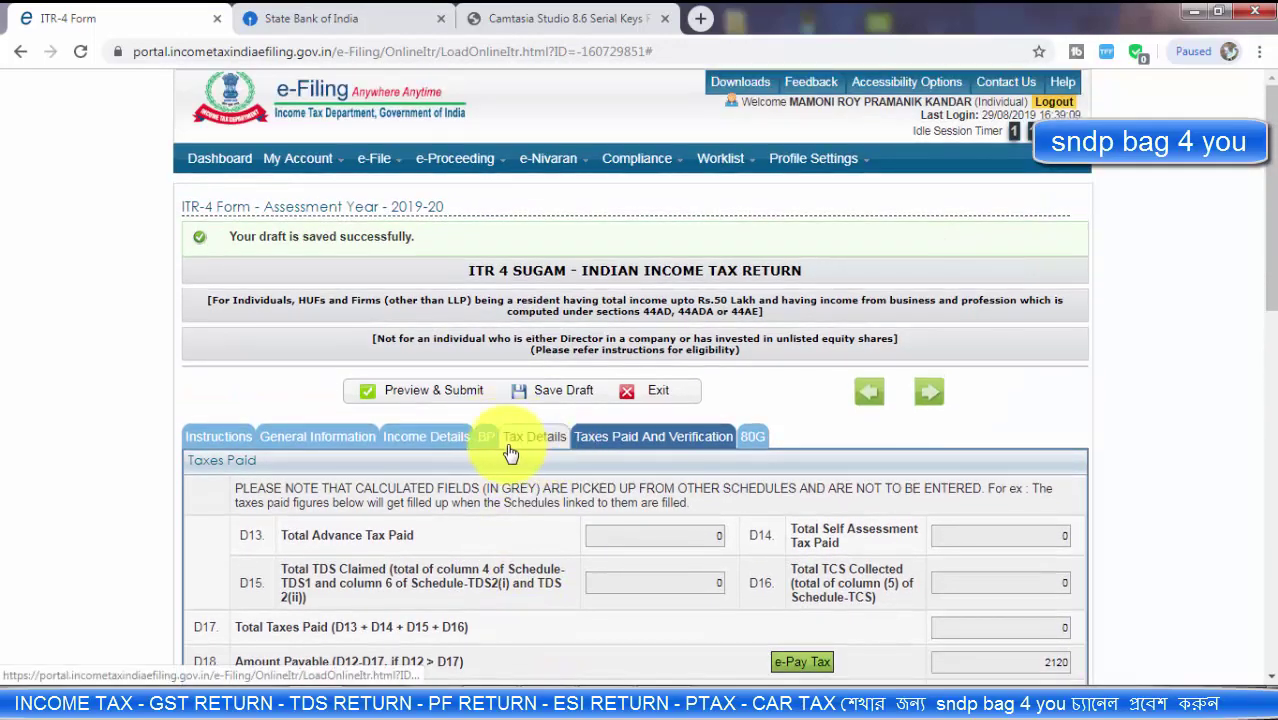
pyautogui.click(527, 445)
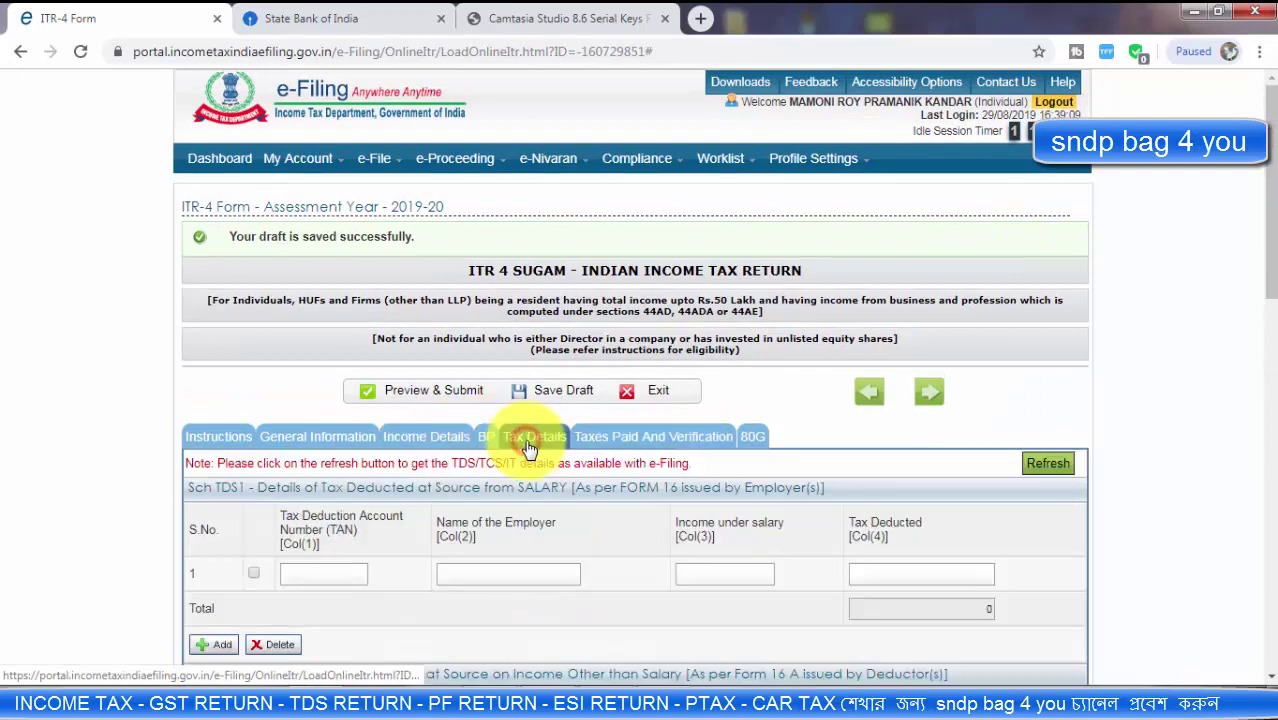
# Step: Fill the Sch IT row's date, challan and 2120 tax paid, then return to Taxes Paid
pyautogui.scroll(-10, 527, 445)
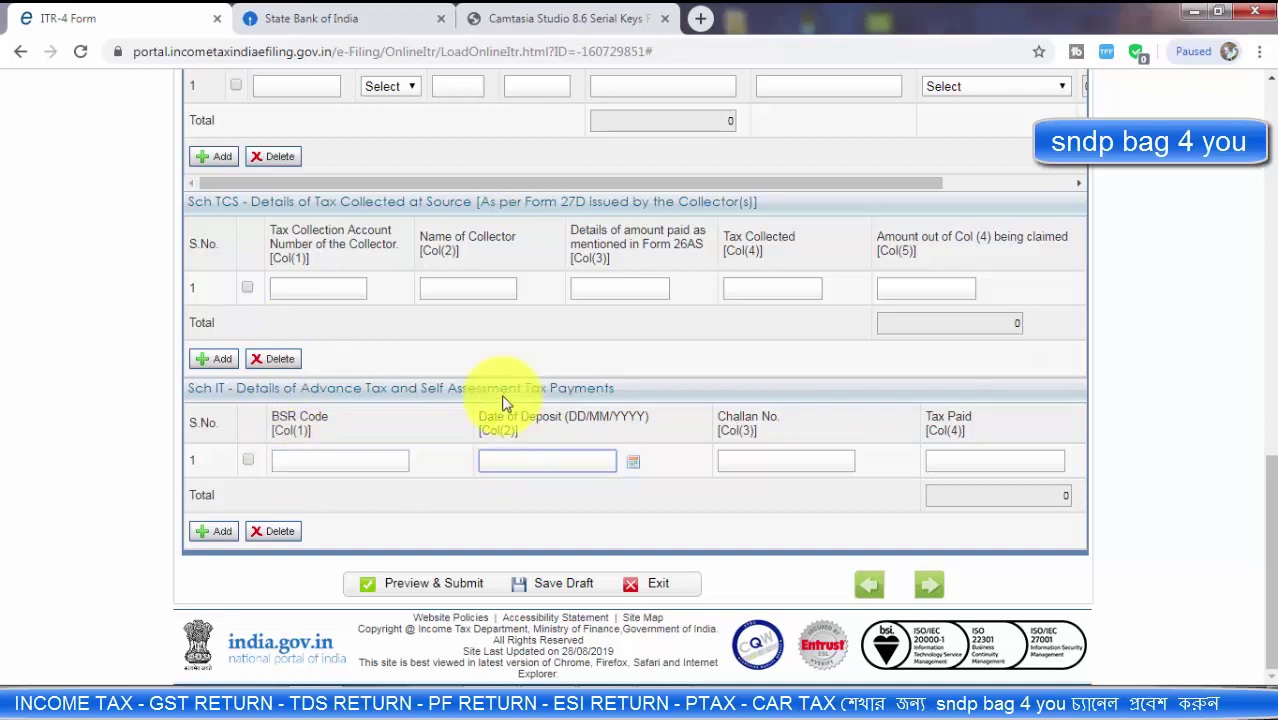
pyautogui.click(501, 458)
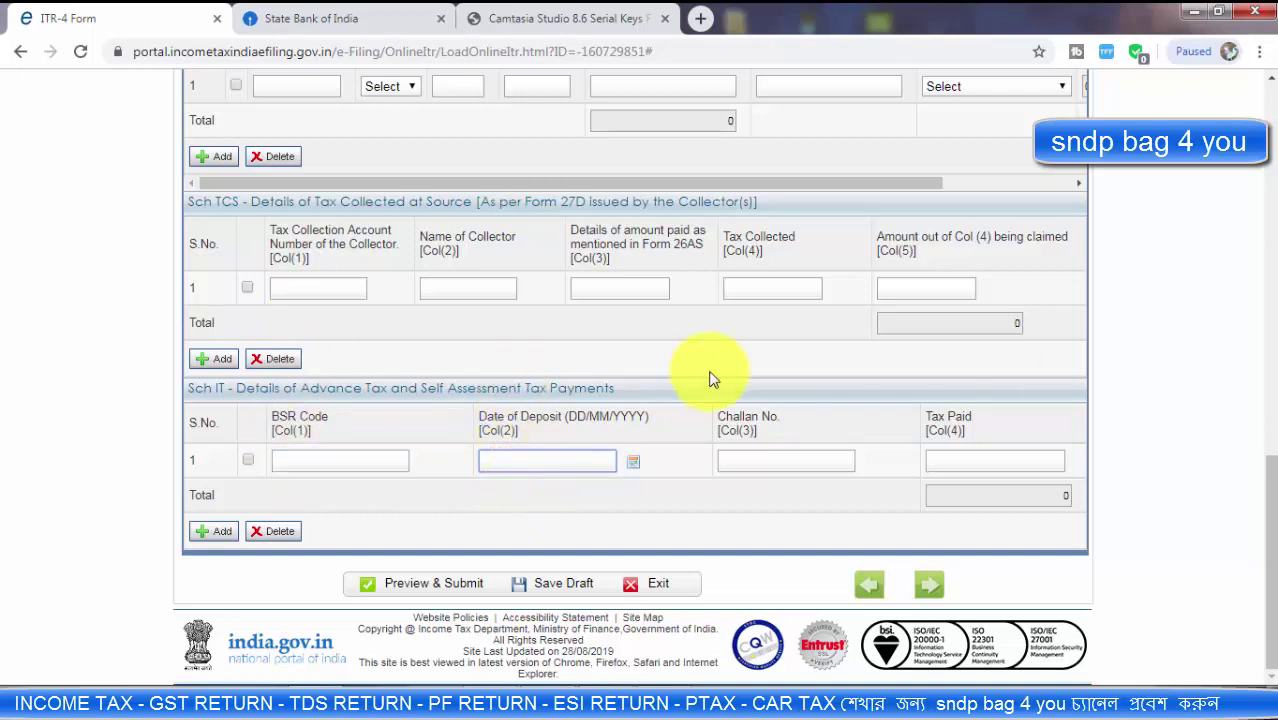
pyautogui.click(740, 459)
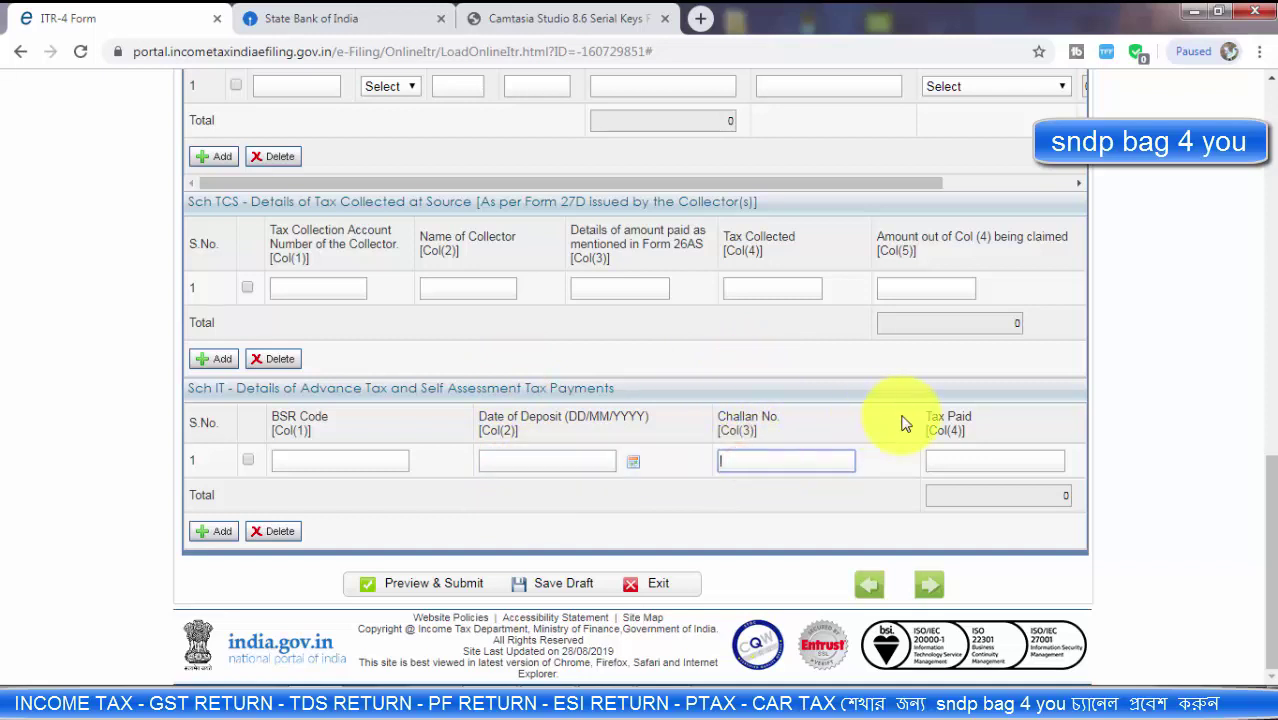
pyautogui.click(945, 459)
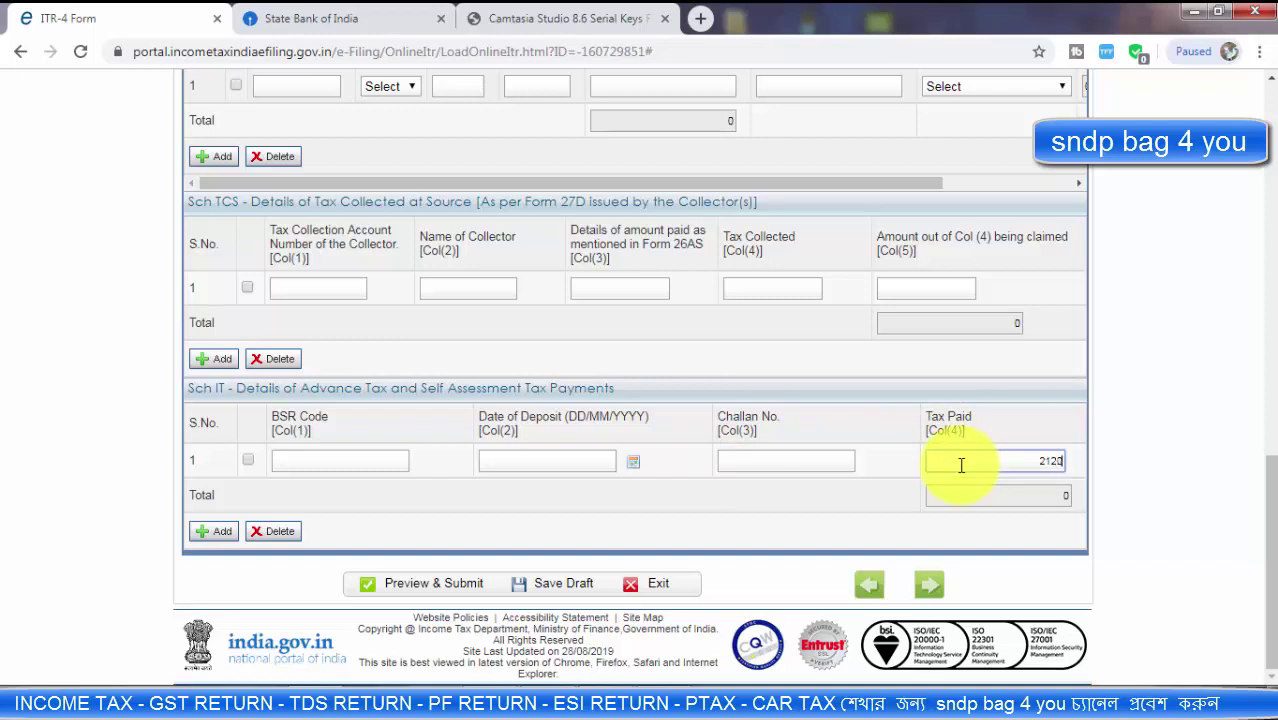
pyautogui.click(800, 459)
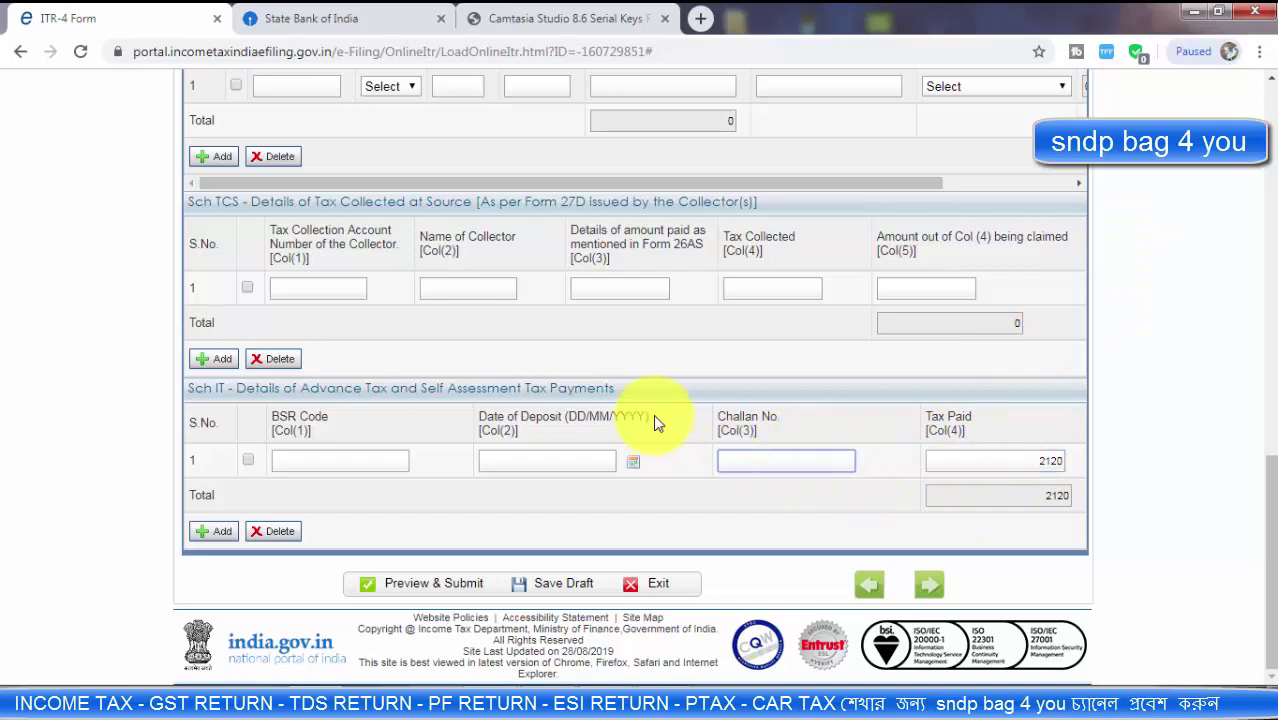
pyautogui.scroll(20, 650, 416)
pyautogui.click(643, 441)
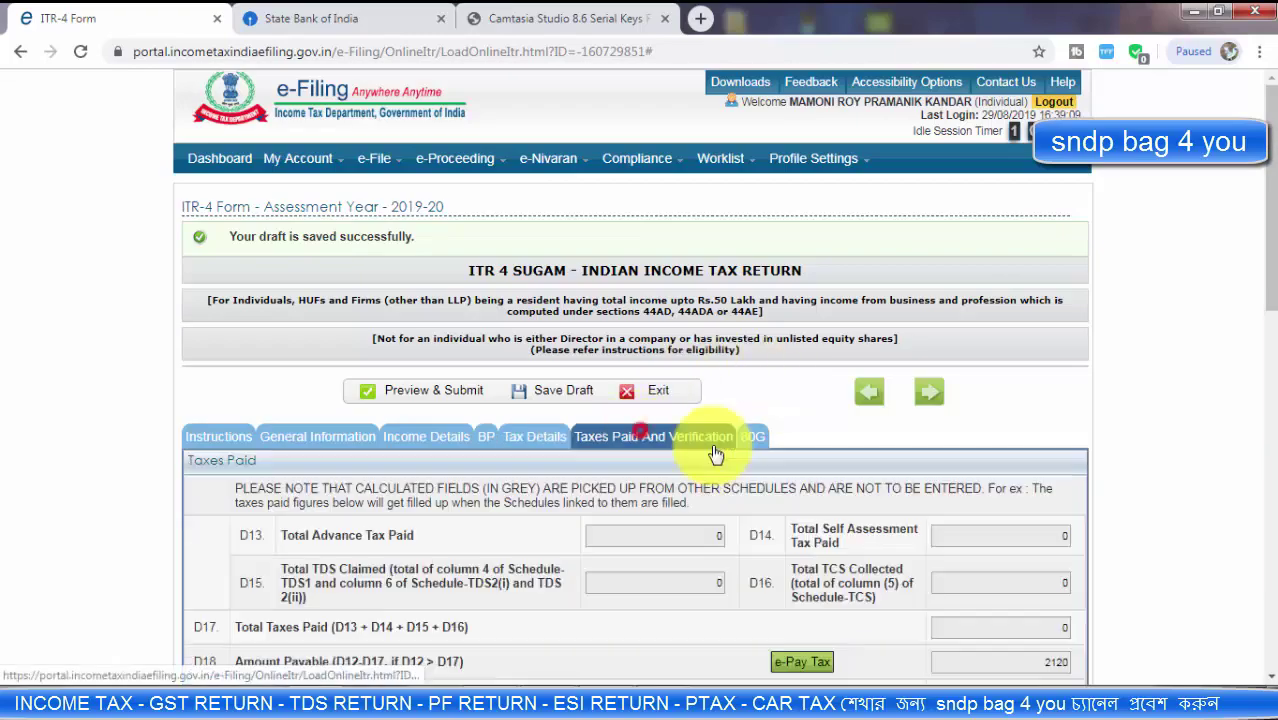
# Step: Go back to the Tax Details schedules and bring the Sch IT table into view
pyautogui.scroll(-2, 945, 478)
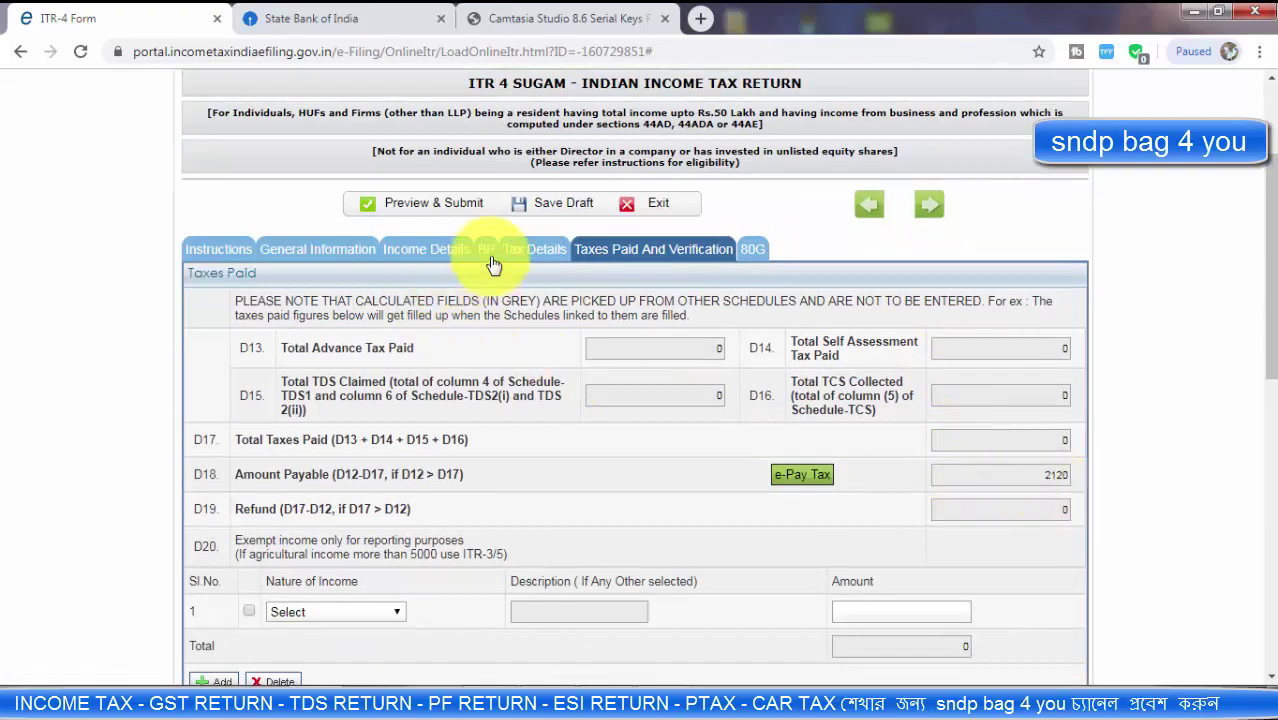
pyautogui.click(531, 250)
pyautogui.scroll(-5, 605, 425)
pyautogui.scroll(-6, 590, 440)
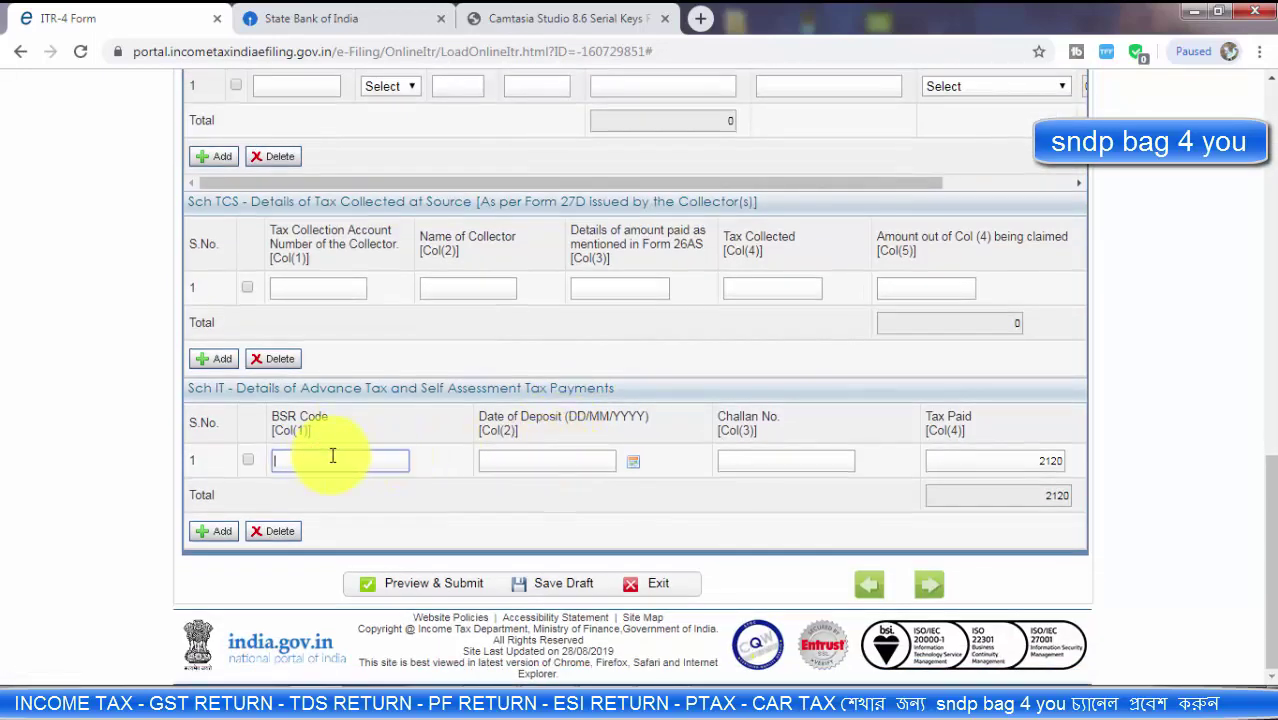
# Step: Fill the Sch IT row: BSR code 0000007, deposit date 30/08/2019, the challan number, and tax paid 2120
pyautogui.write('07')
pyautogui.press('Tab')
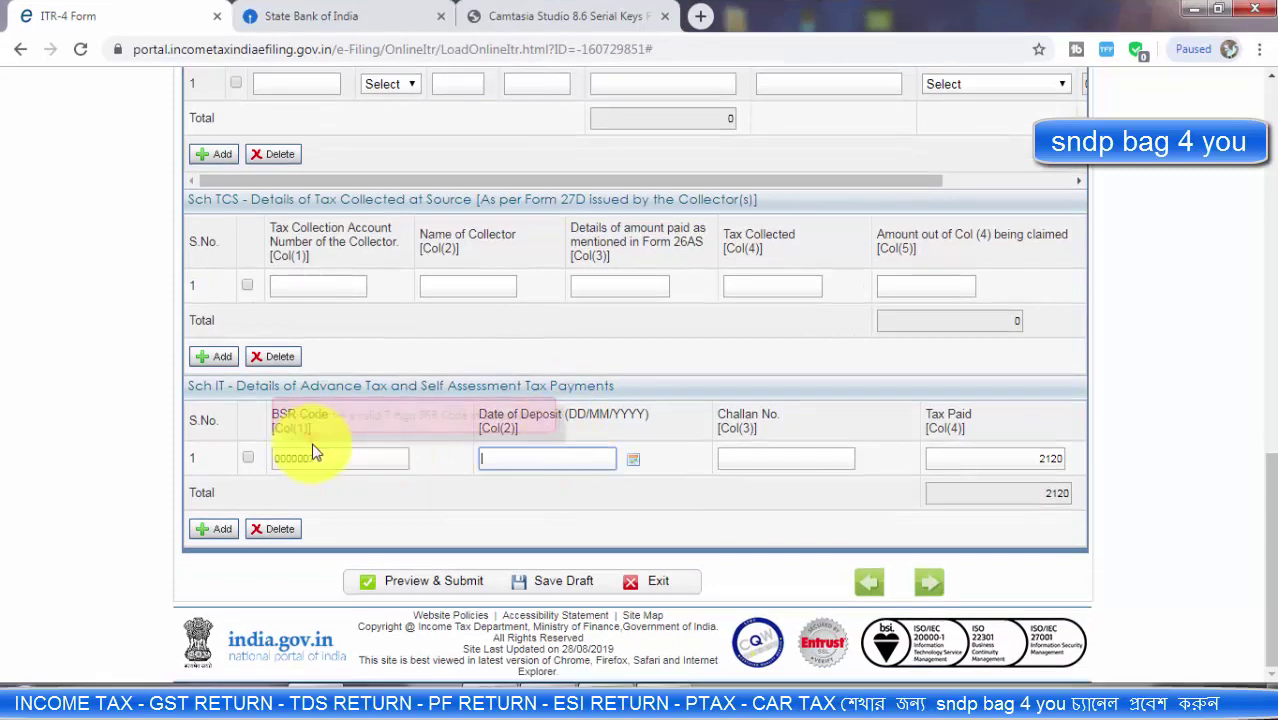
pyautogui.click(633, 465)
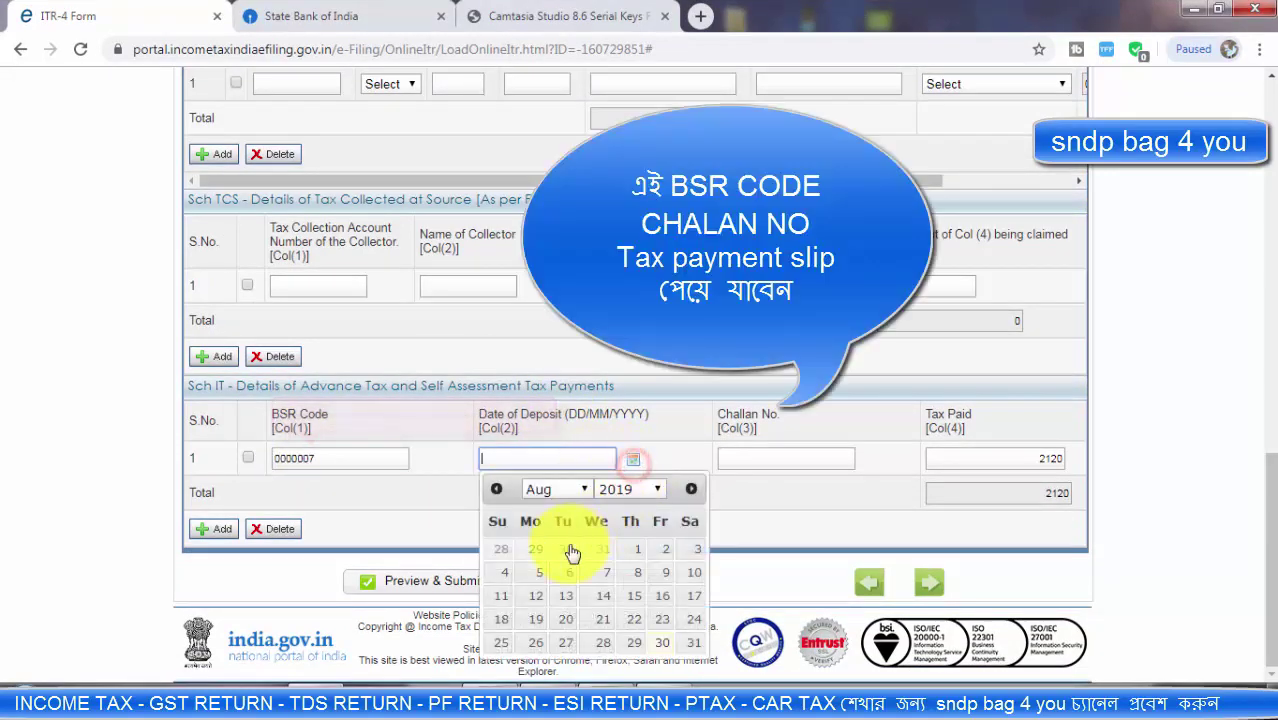
pyautogui.click(662, 643)
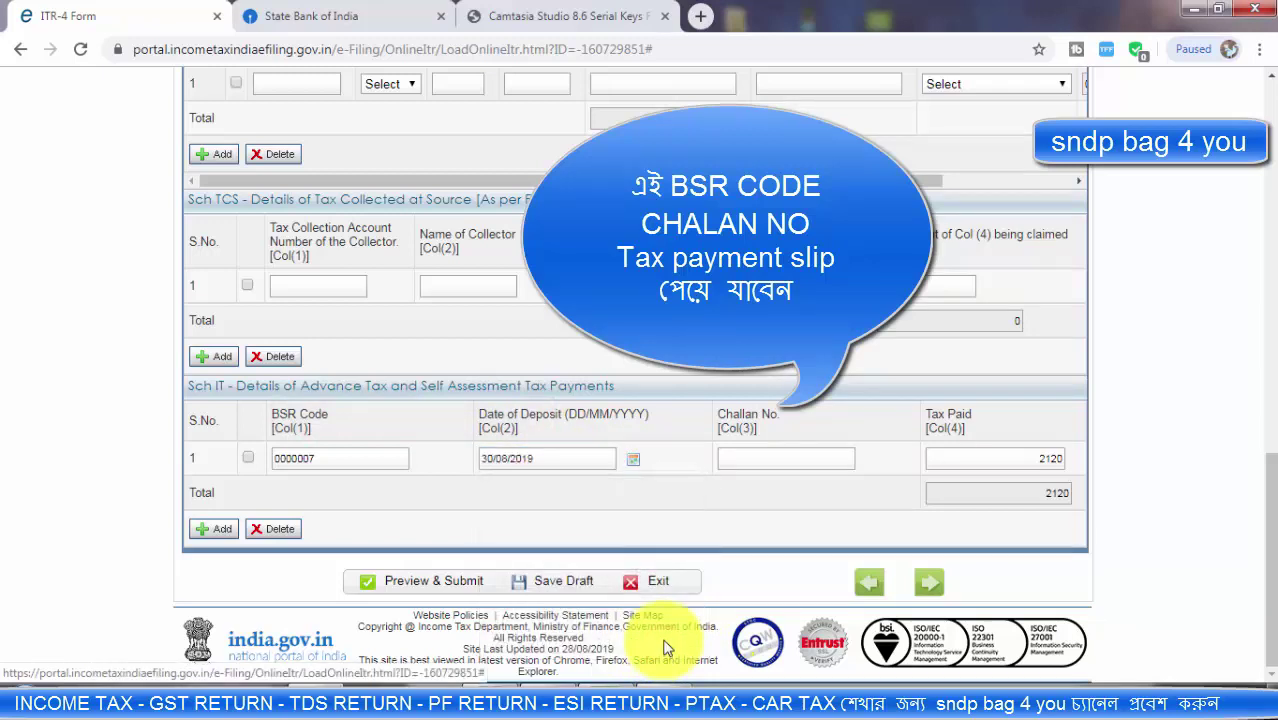
pyautogui.click(747, 462)
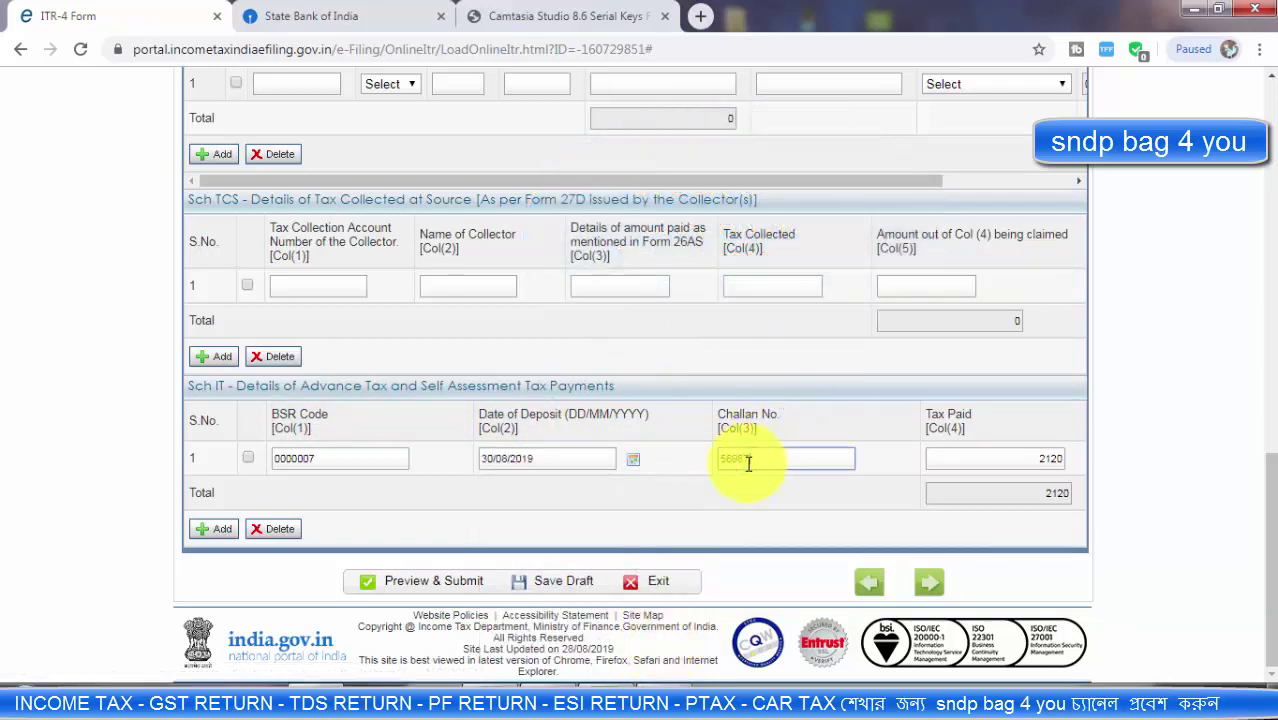
pyautogui.doubleClick(976, 457)
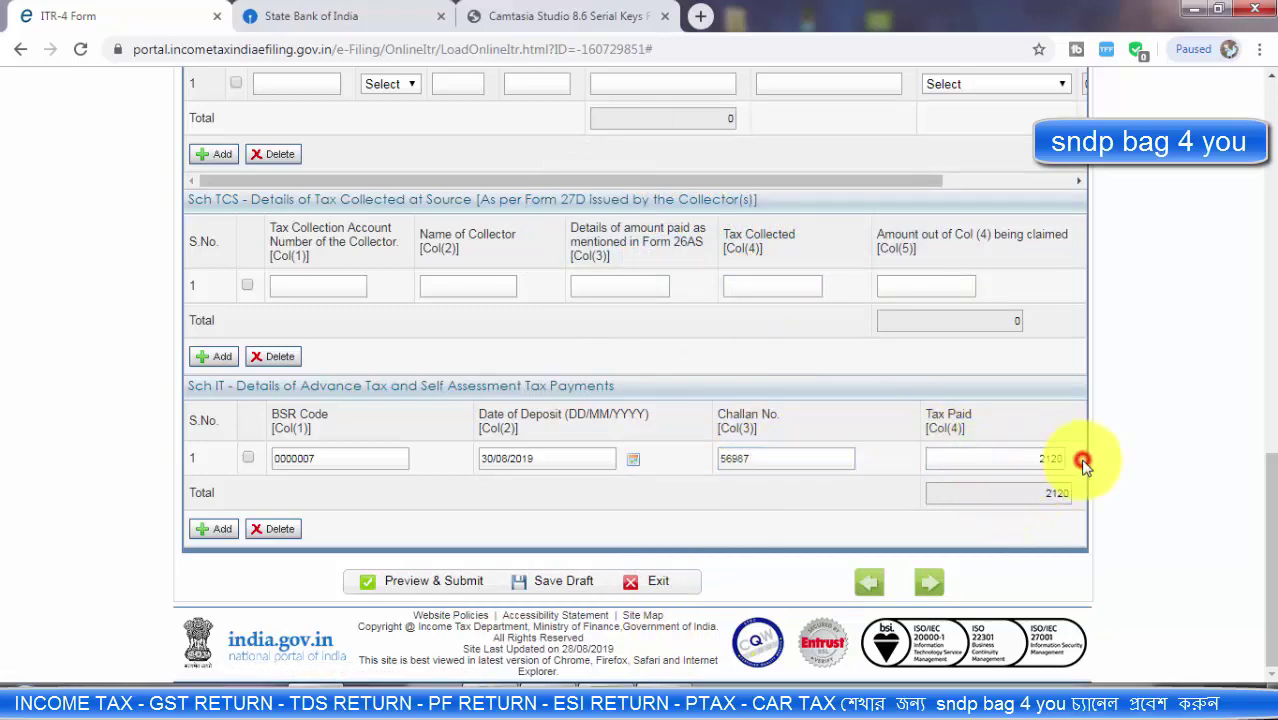
pyautogui.scroll(15, 905, 430)
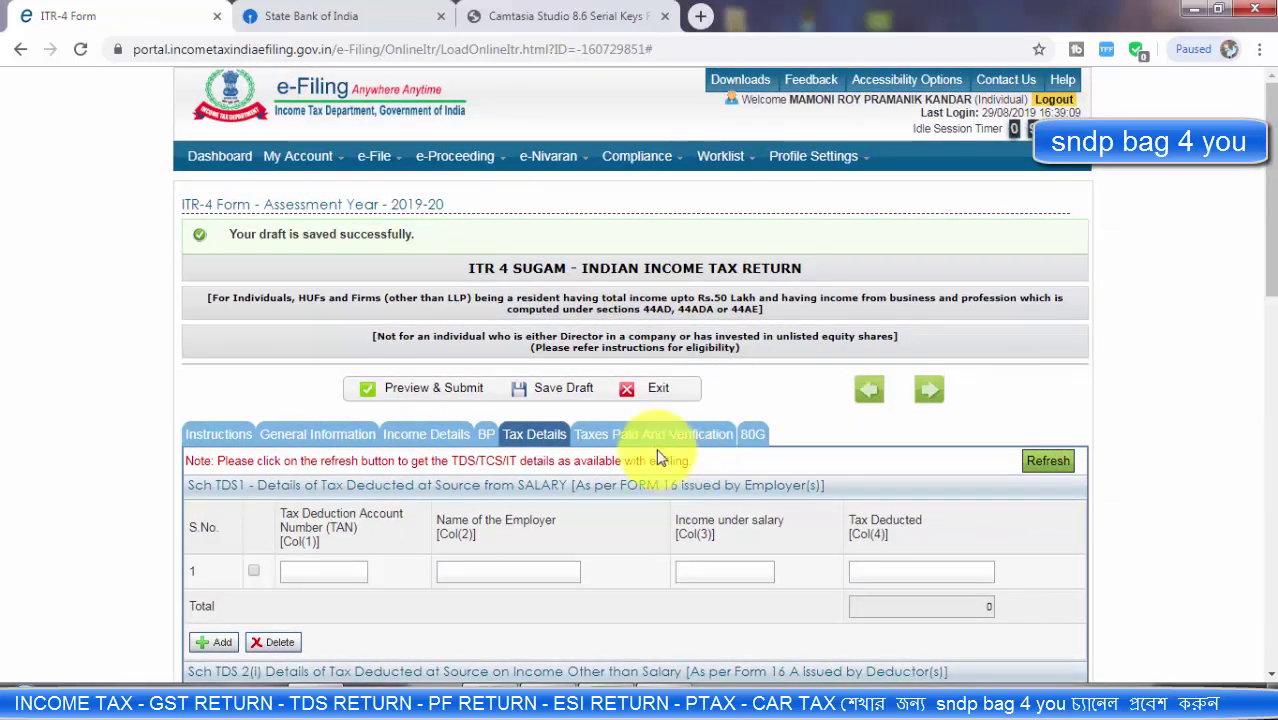
# Step: Check the Taxes Paid summary shows 2120 taxes paid and 0 payable, then reach the Verification section
pyautogui.click(650, 436)
pyautogui.scroll(-2, 1040, 470)
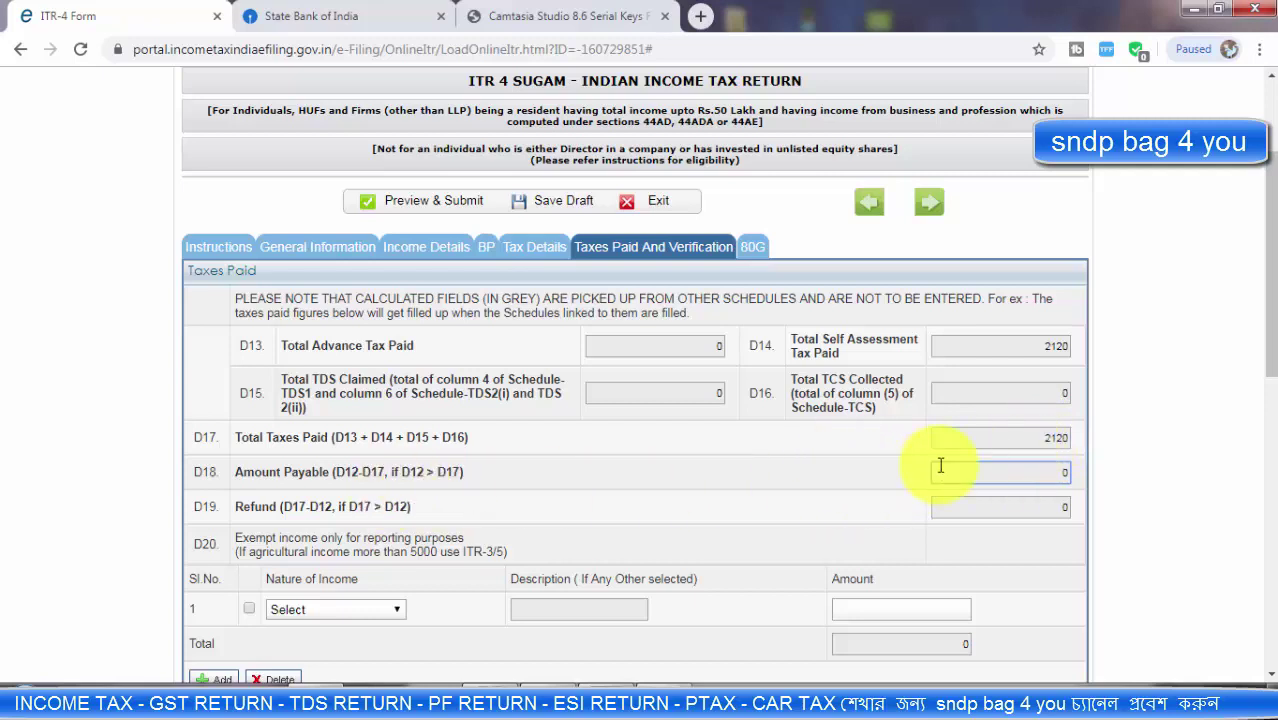
pyautogui.scroll(-6, 513, 470)
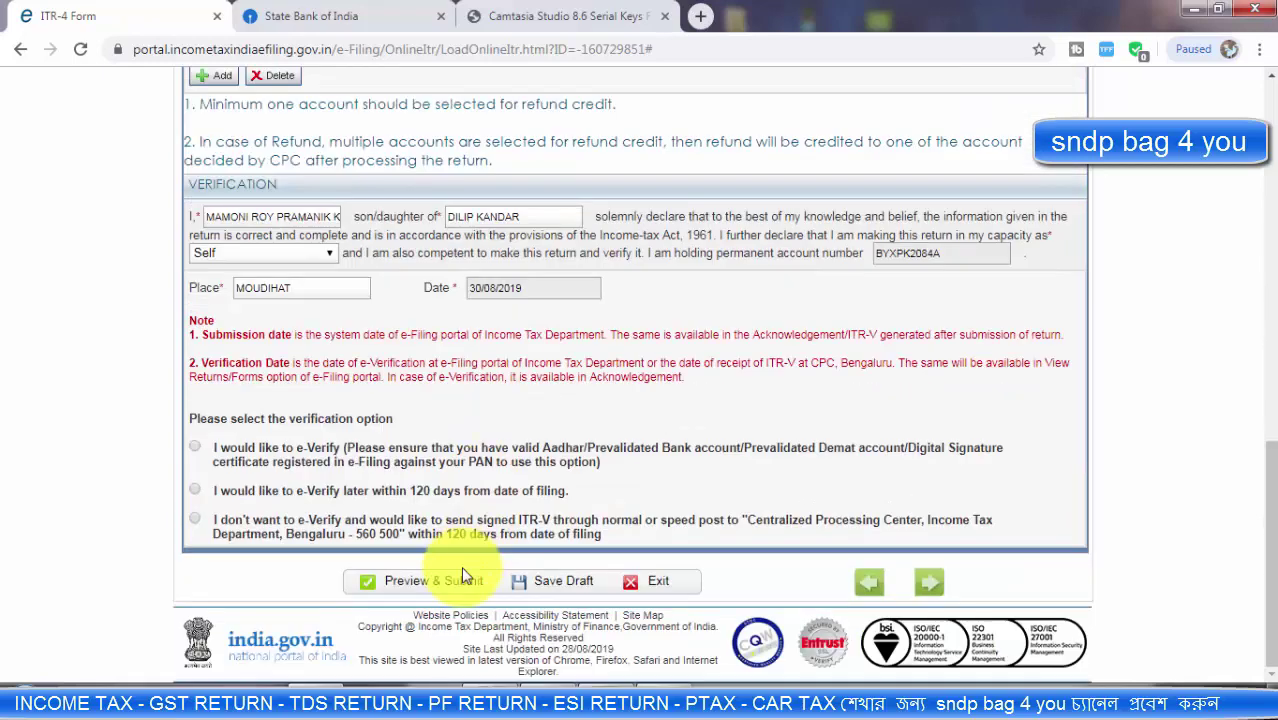